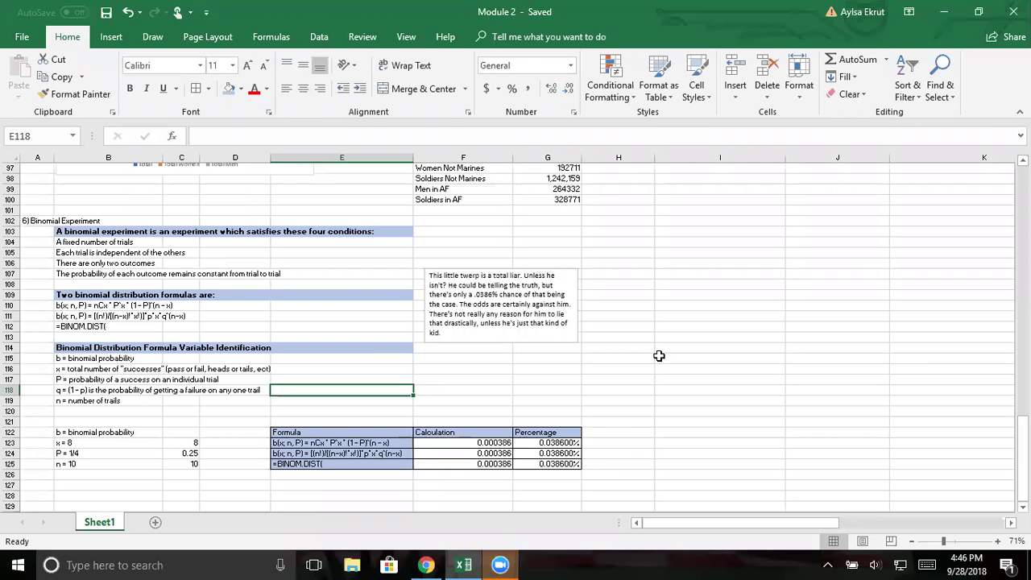
Step: Display the formulas instead of the calculated results across the probability report worksheet
mouse_move(500, 563)
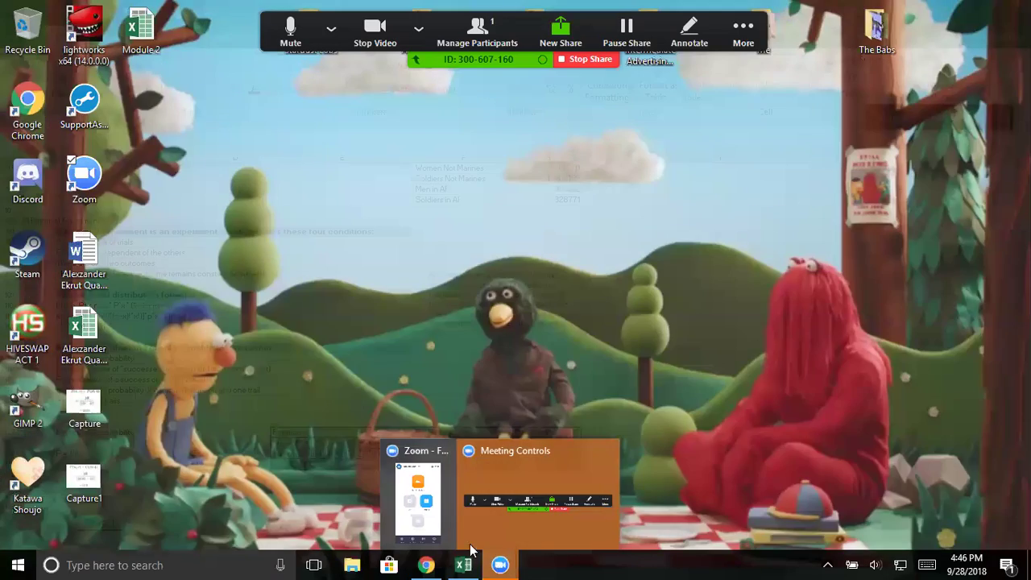
scroll(701, 321, "up", 8)
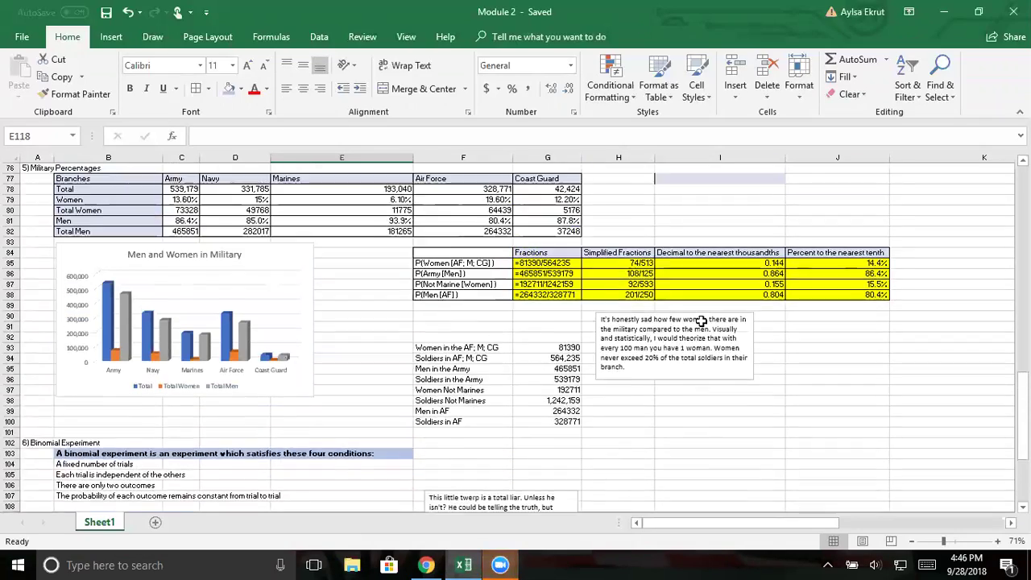
scroll(701, 321, "up", 20)
scroll(690, 326, "right", 1)
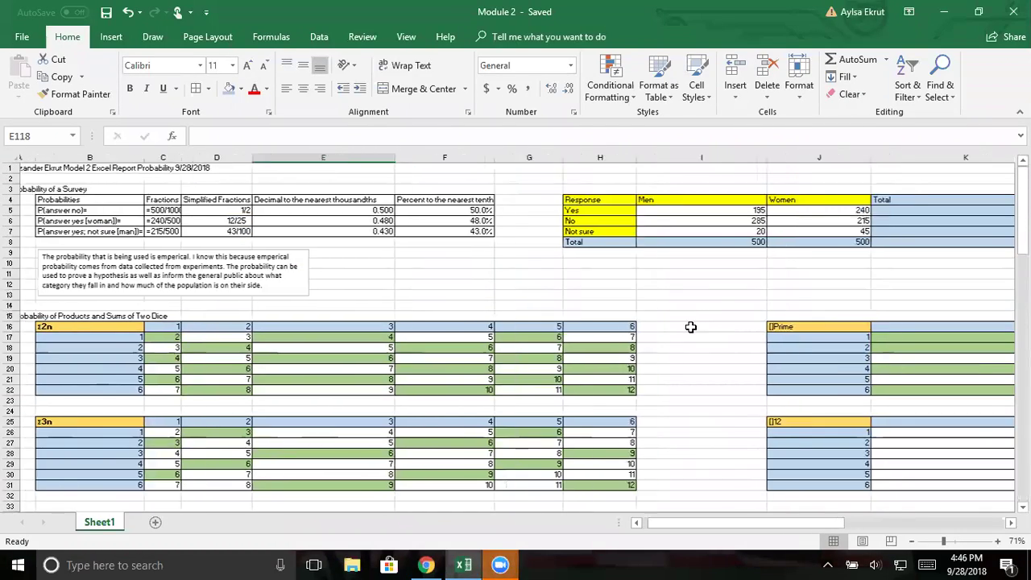
scroll(690, 326, "right", 1)
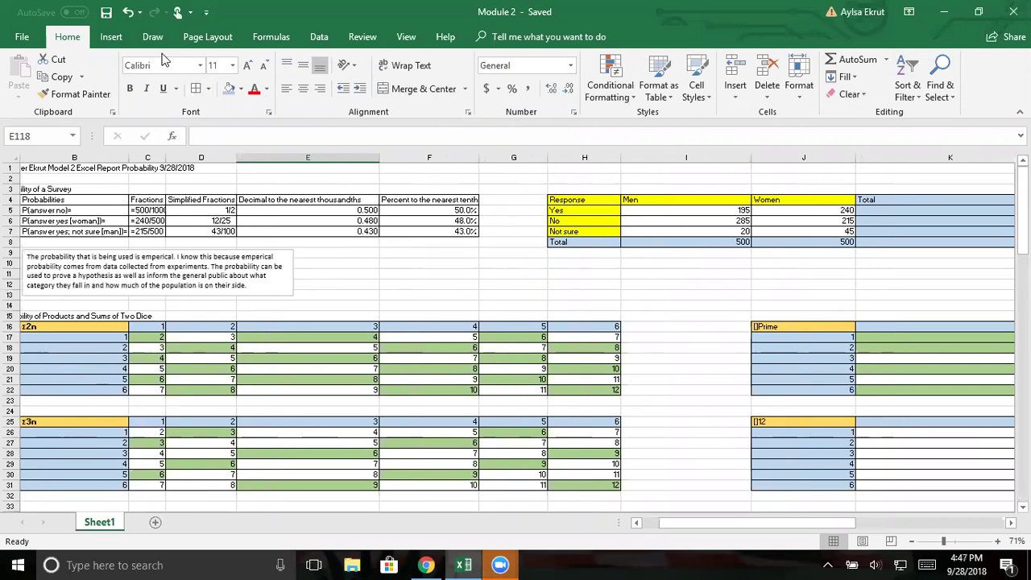
left_click(251, 41)
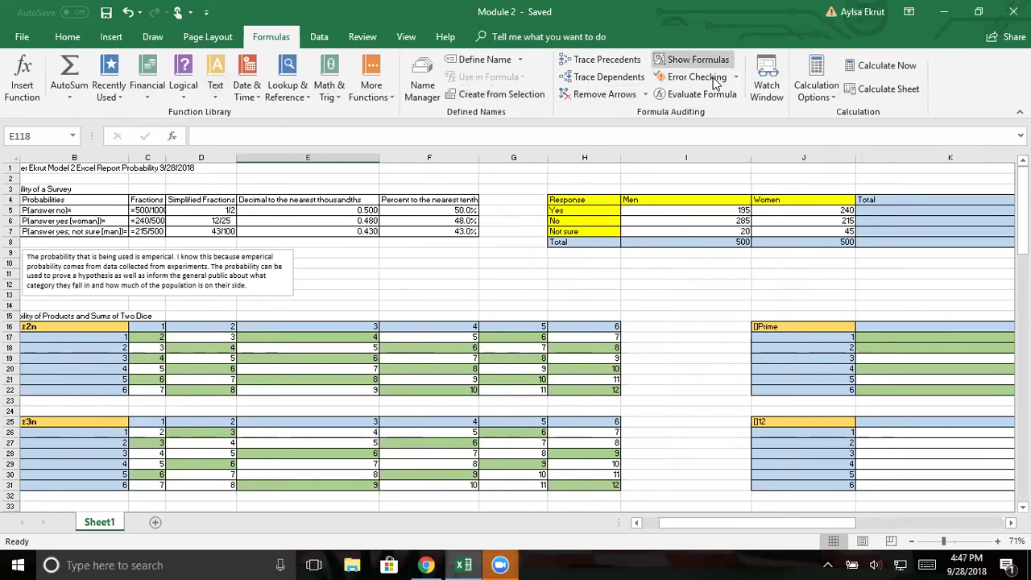
left_click(693, 59)
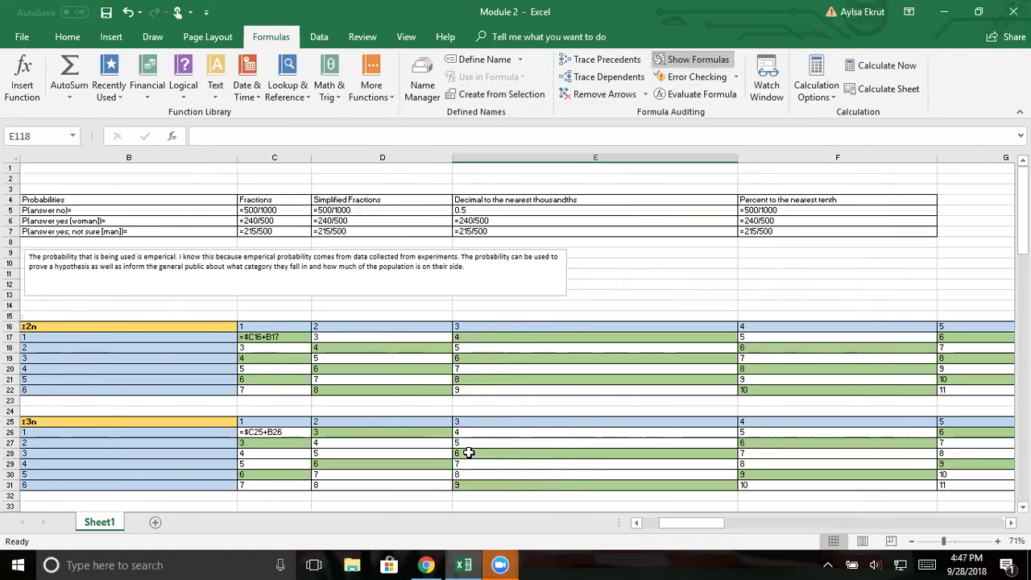
Step: Fit column A to its longest text, and narrow it again to just under half that width
scroll(469, 452, "left", 1)
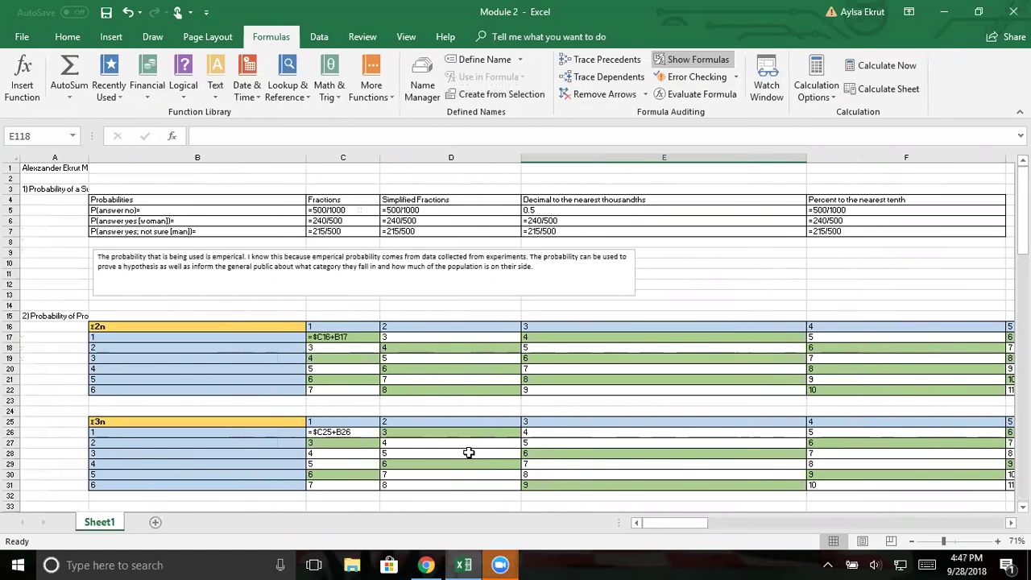
double_click(88, 157)
scroll(198, 277, "right", 1)
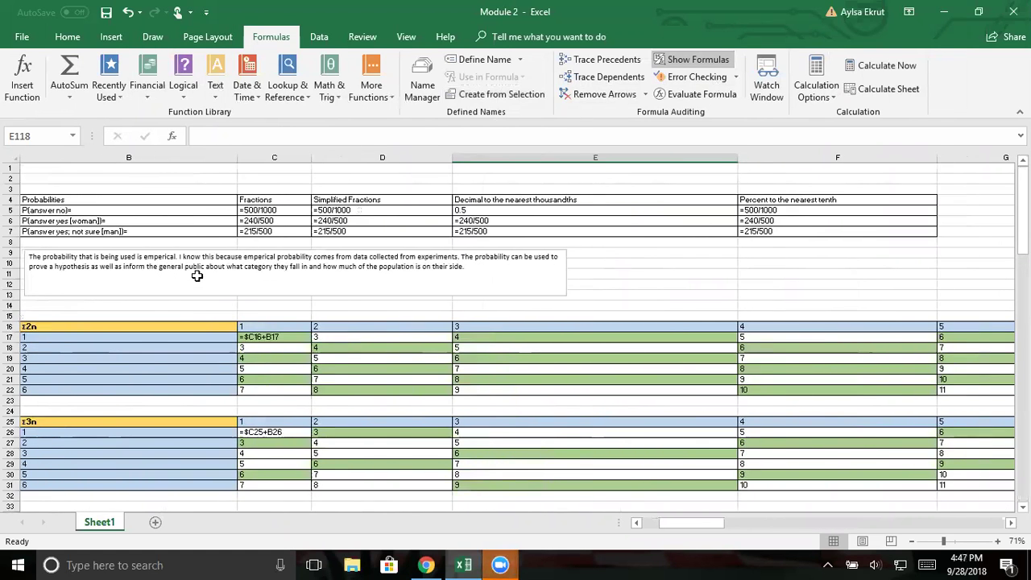
scroll(196, 276, "left", 1)
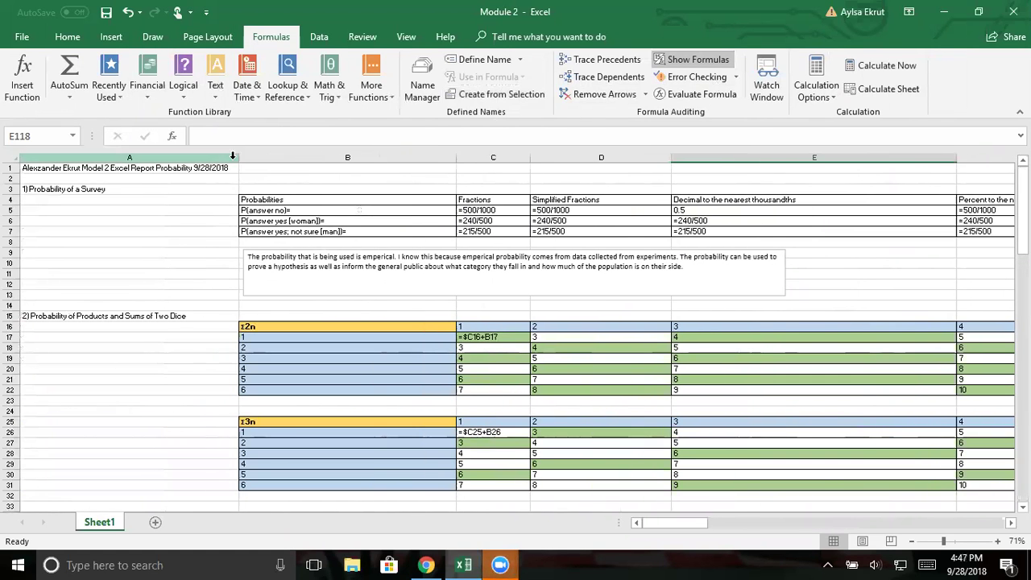
left_click_drag(239, 159, 105, 158)
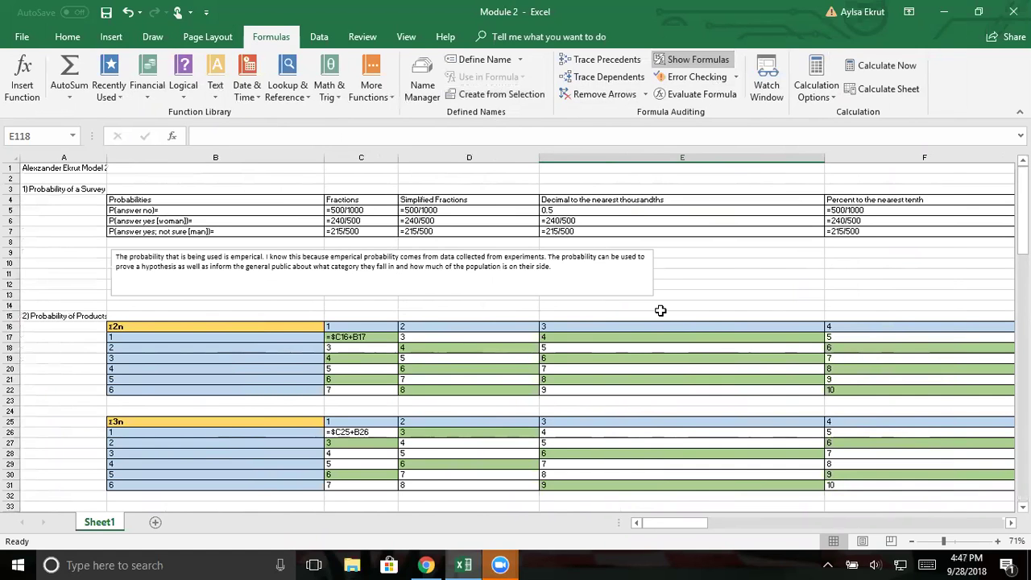
Step: Examine the formulas in the survey response table and in the prime and 12 dice tables
scroll(659, 310, "right", 6)
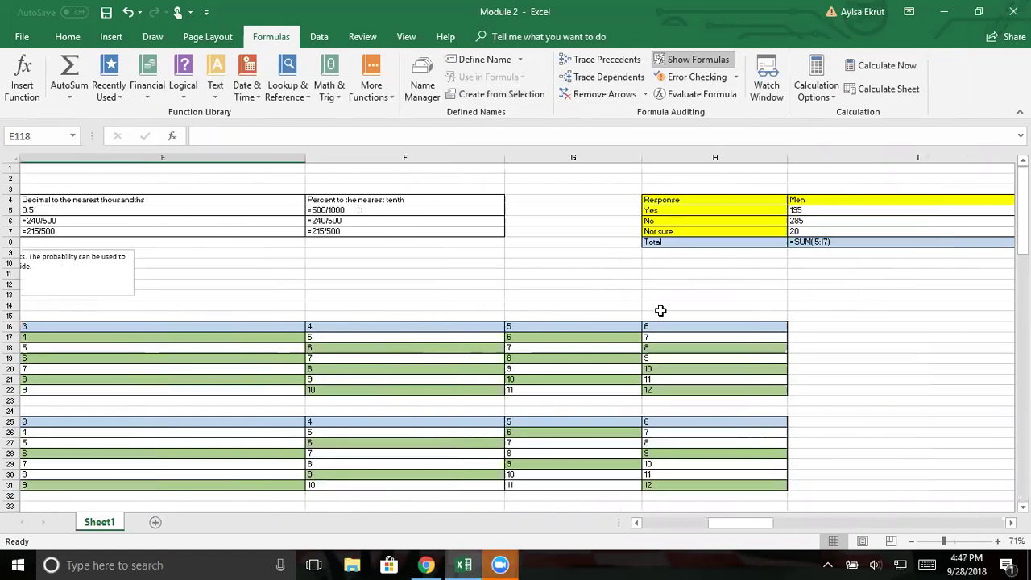
scroll(660, 310, "right", 2)
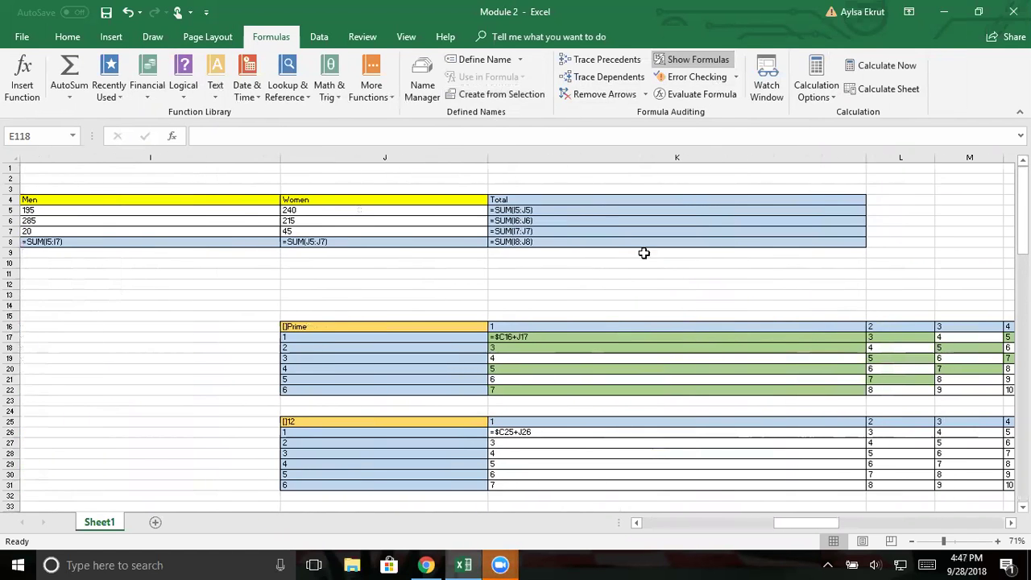
scroll(586, 319, "right", 2)
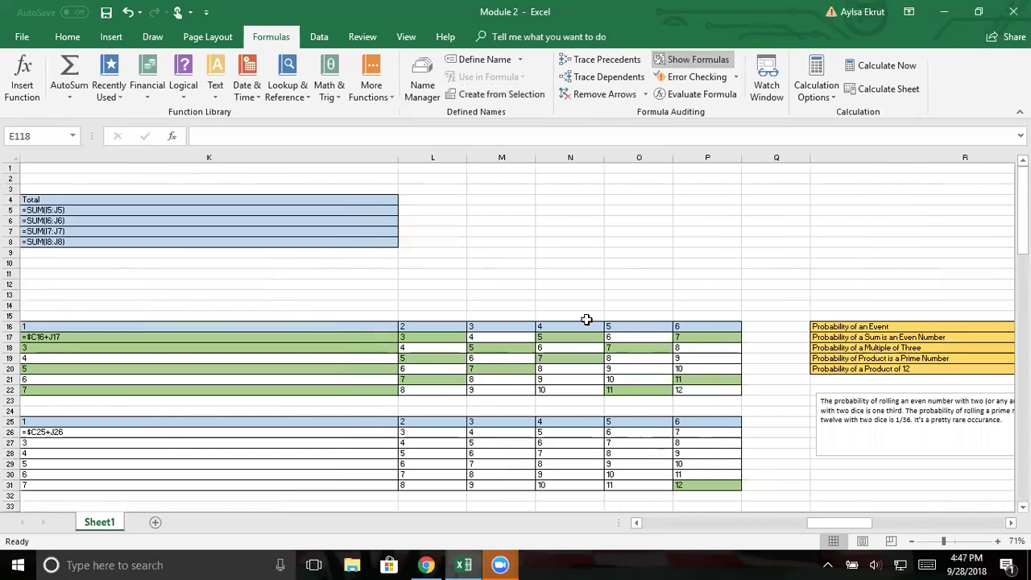
scroll(586, 321, "left", 3)
scroll(586, 320, "right", 1)
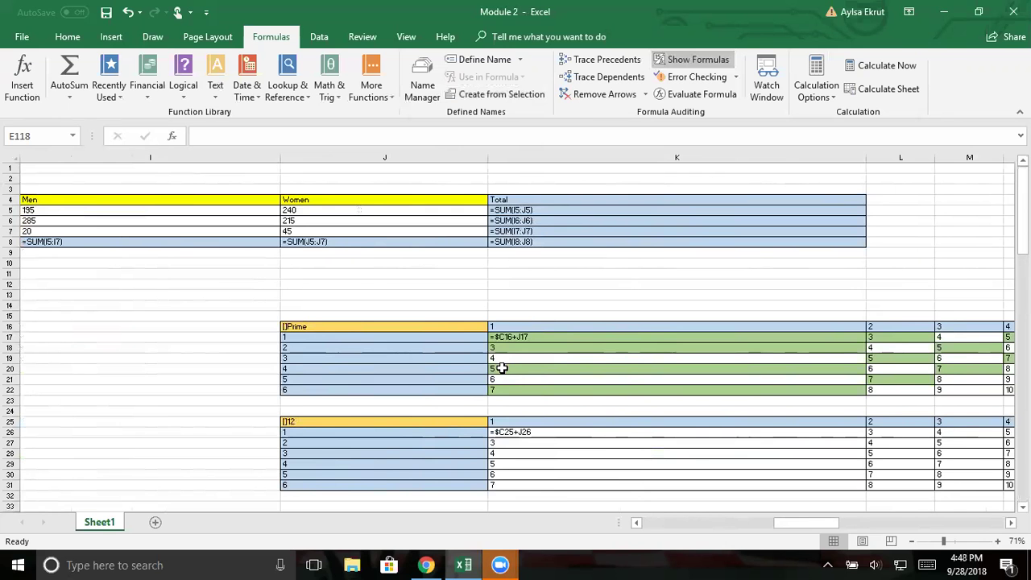
Step: Review the formulas for the lottery expected outcomes, the odds, the military percentages and the binomial experiment
scroll(217, 286, "down", 3)
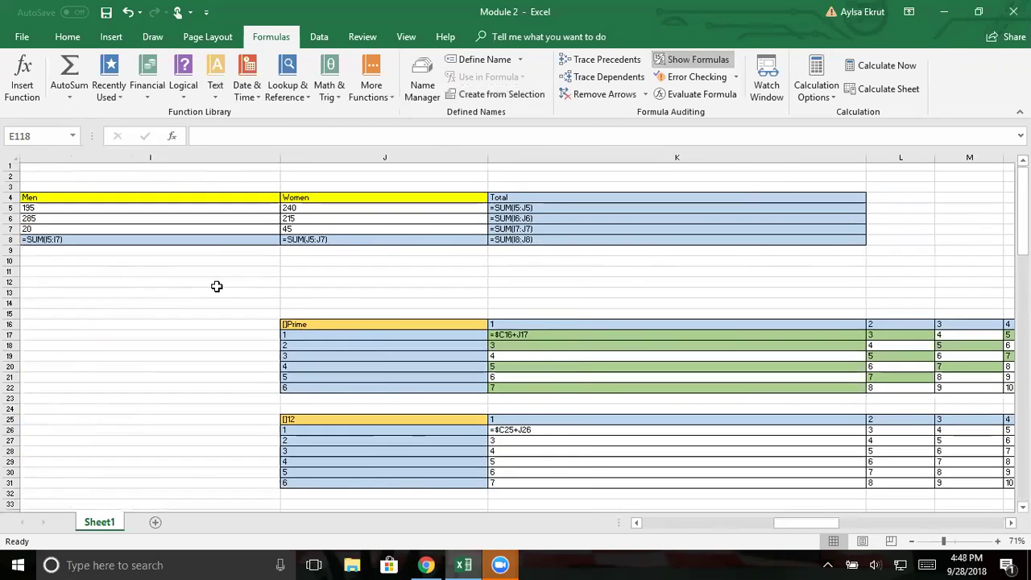
scroll(216, 286, "down", 2)
scroll(216, 286, "left", 3)
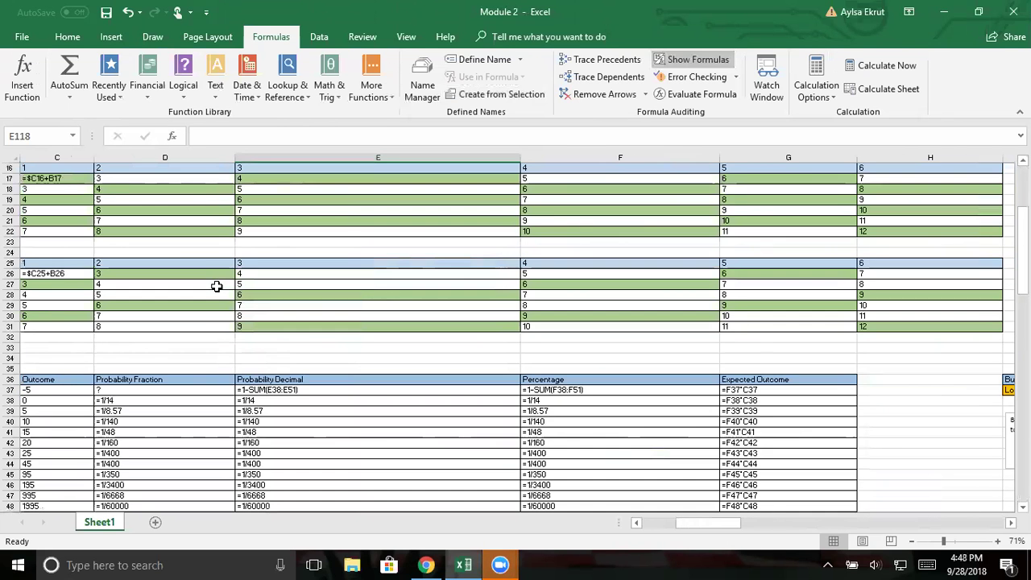
scroll(217, 286, "down", 2)
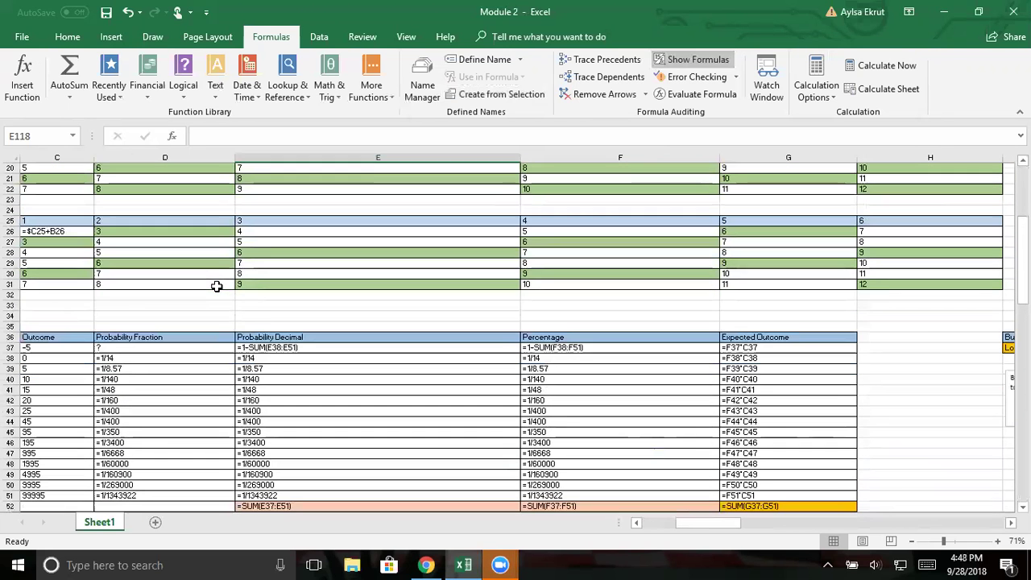
scroll(476, 369, "down", 1)
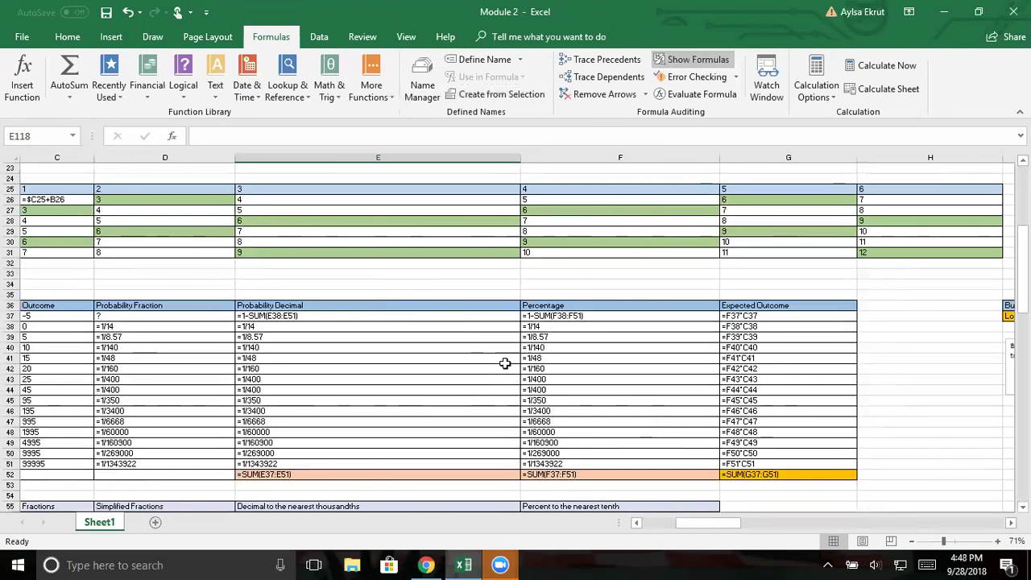
scroll(449, 393, "down", 2)
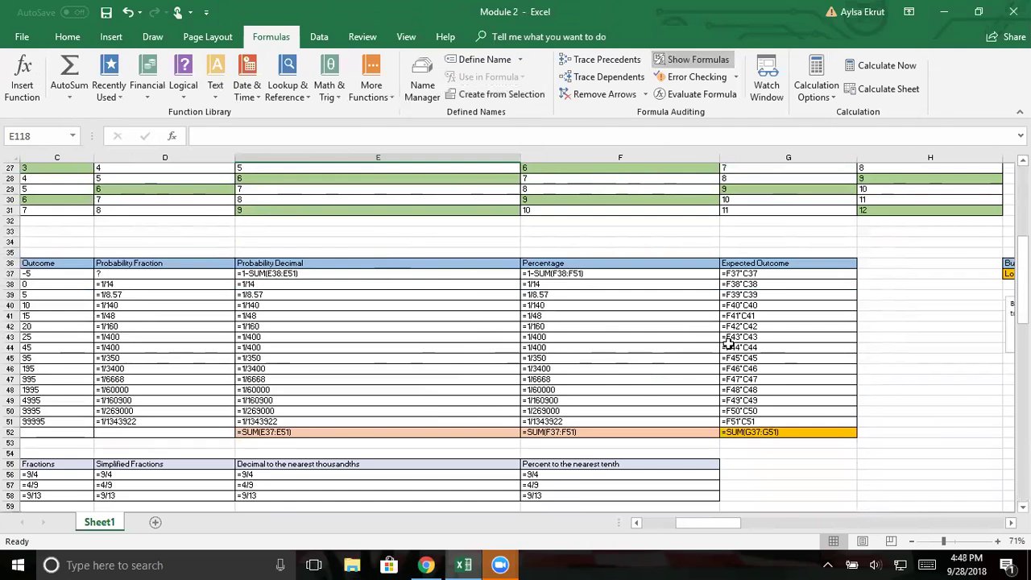
scroll(789, 378, "down", 2)
scroll(790, 379, "down", 10)
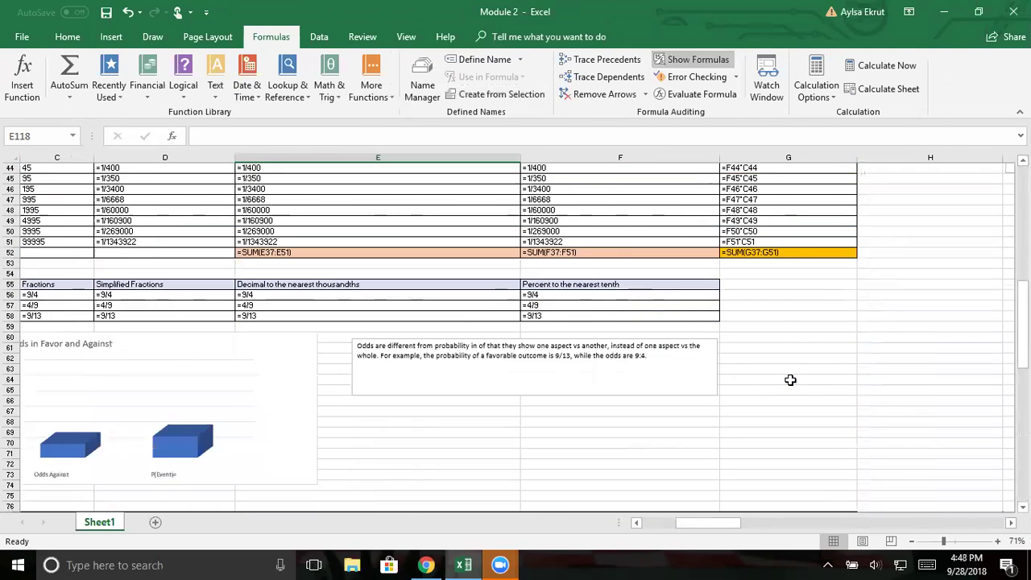
scroll(790, 379, "down", 3)
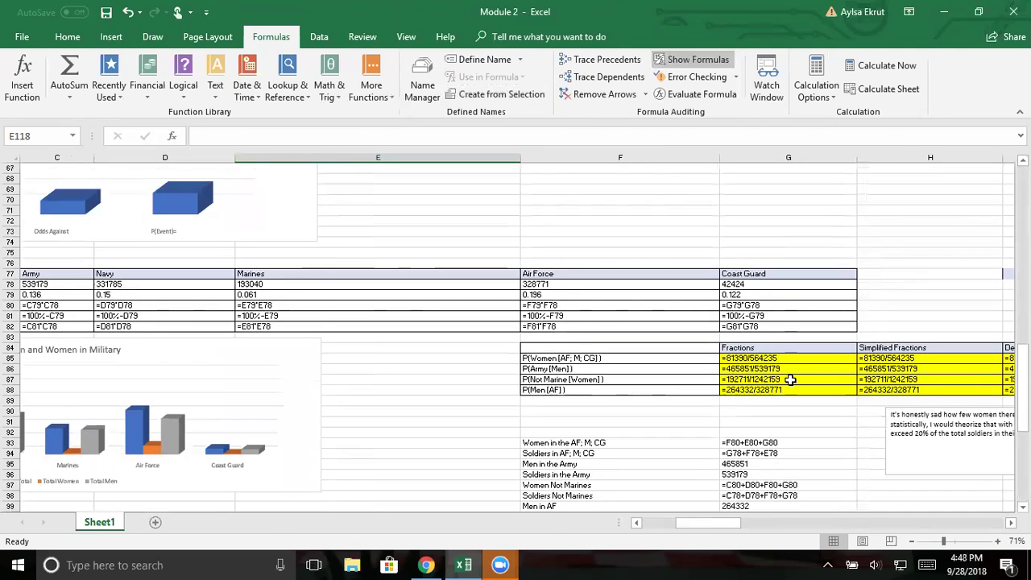
scroll(790, 379, "right", 2)
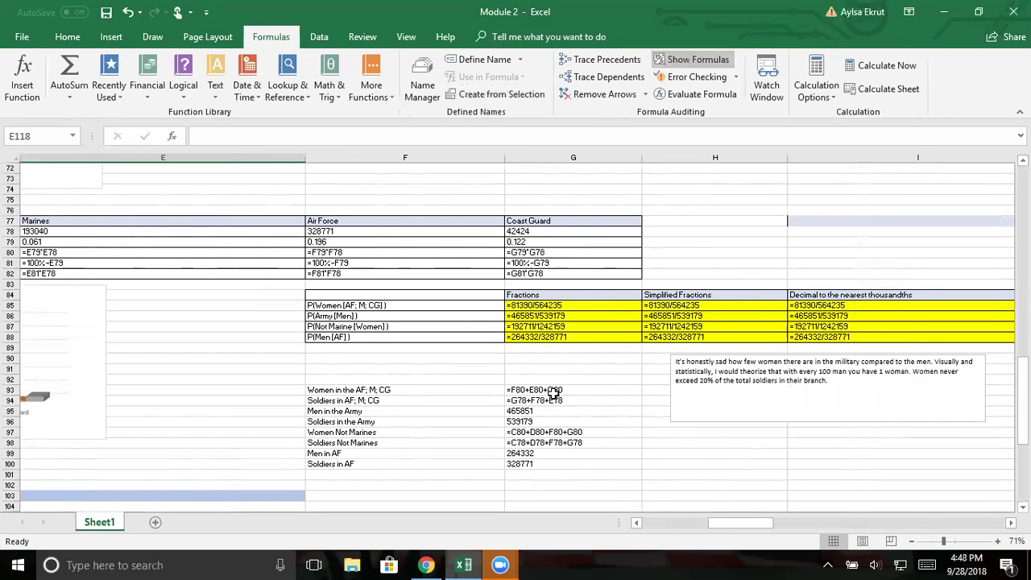
scroll(553, 393, "down", 2)
scroll(553, 393, "down", 7)
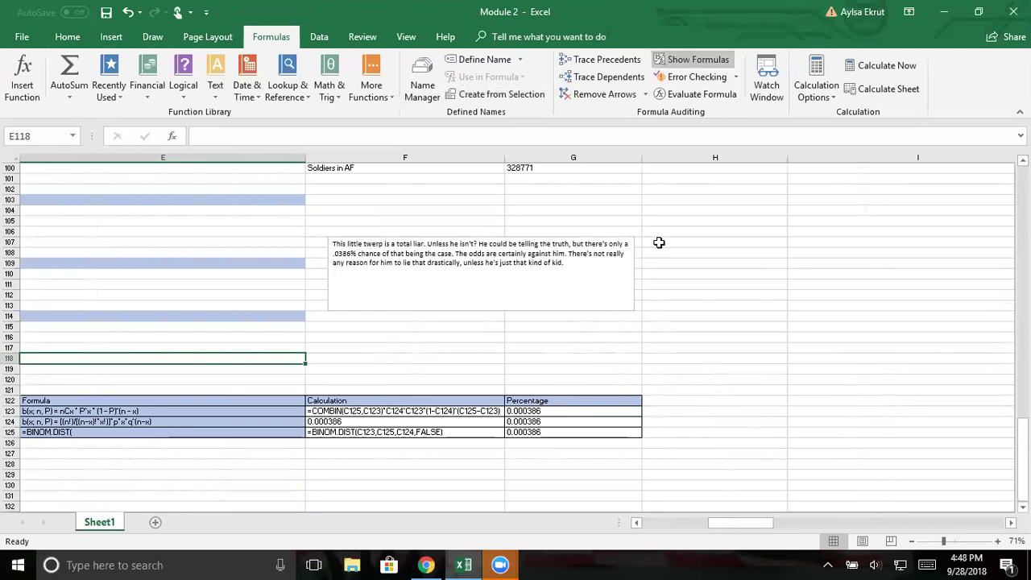
Step: Switch the worksheet back to showing calculated results and autofit column C to its fractions
left_click(691, 61)
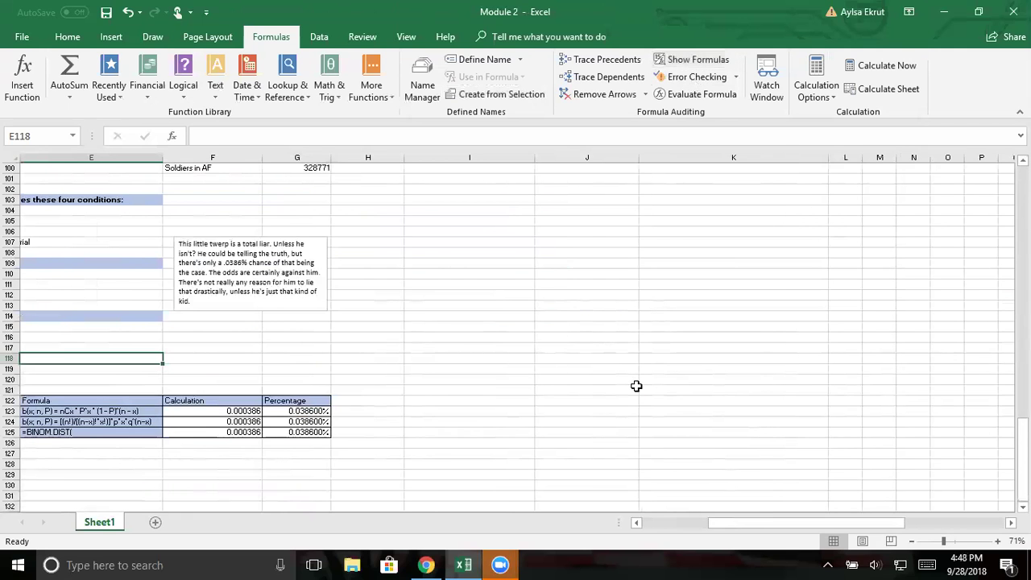
scroll(636, 386, "up", 20)
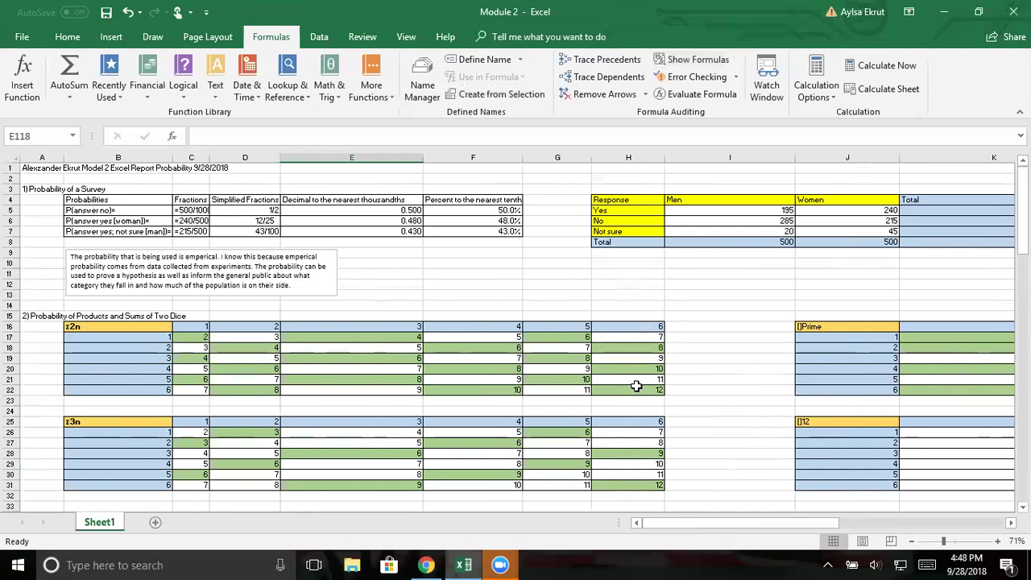
double_click(209, 160)
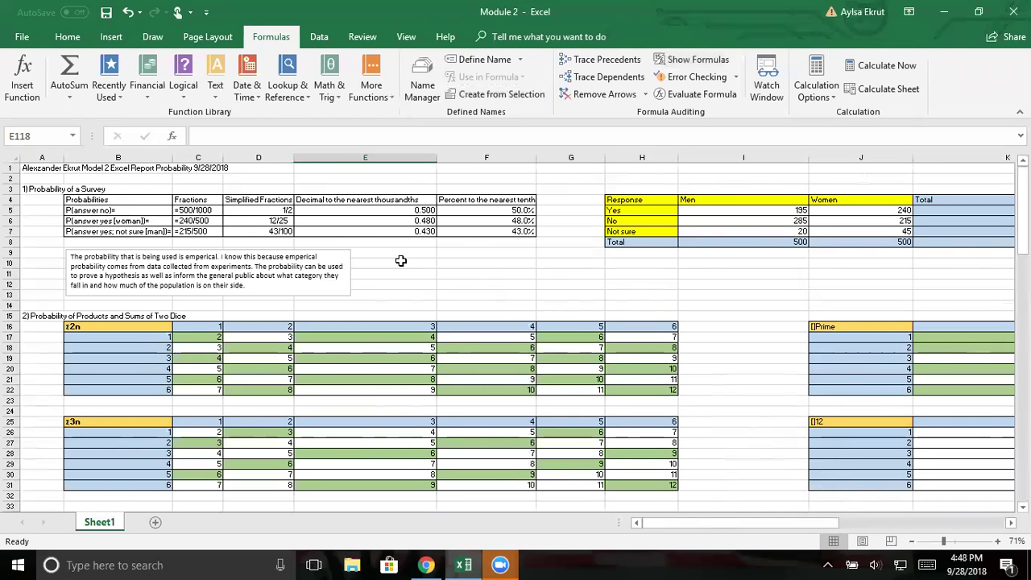
Step: Switch to Chrome, review the rubric and questions in QL Excel Report Image(1).pdf, and return to the workbook
left_click(426, 564)
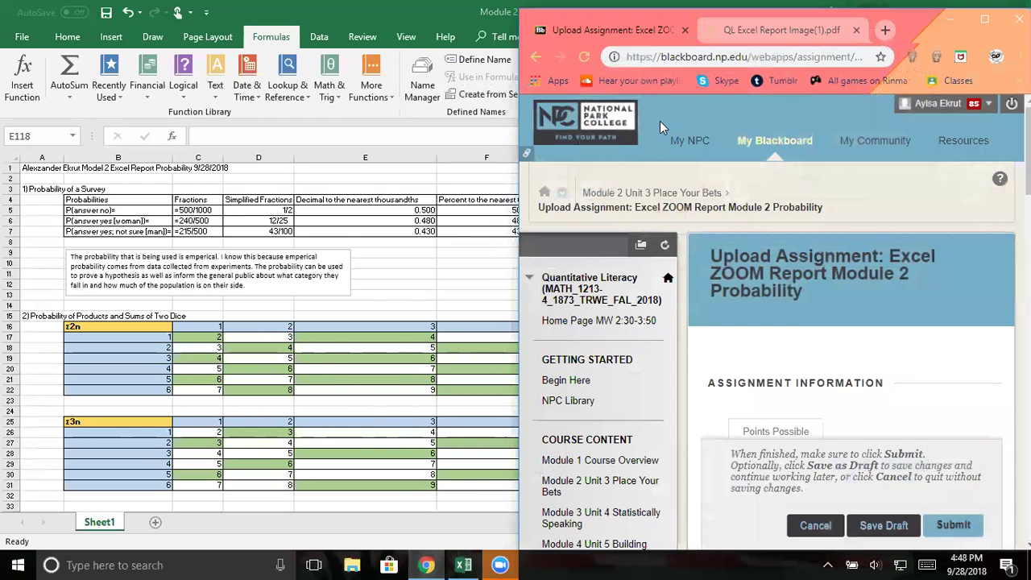
left_click(788, 33)
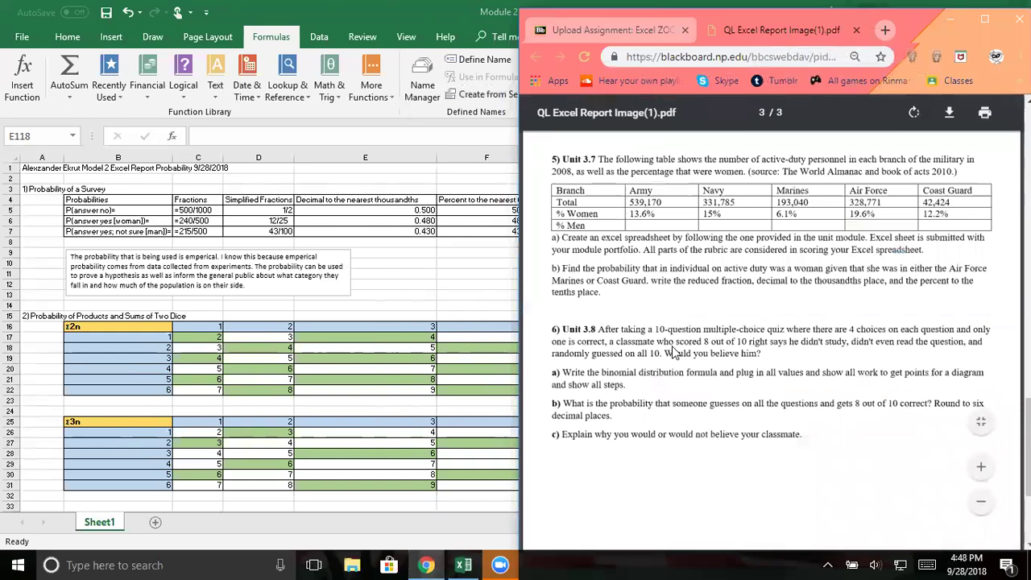
scroll(675, 353, "up", 15)
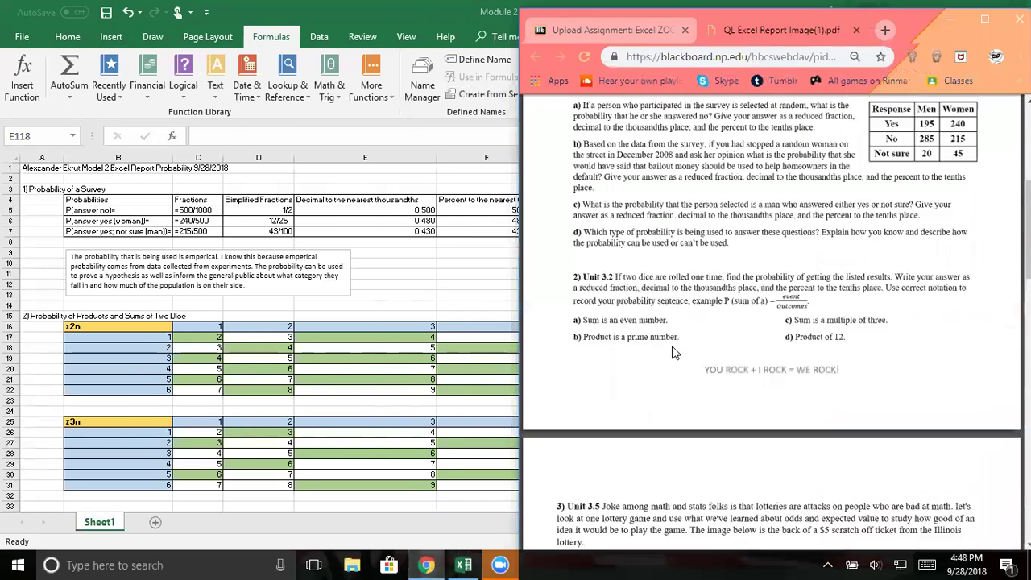
scroll(675, 352, "down", 3)
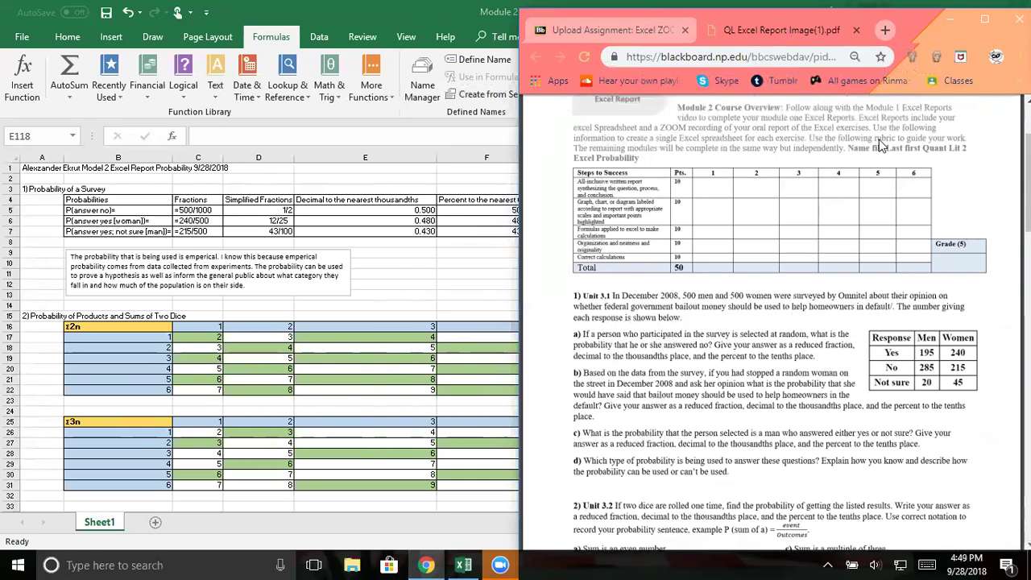
left_click(953, 19)
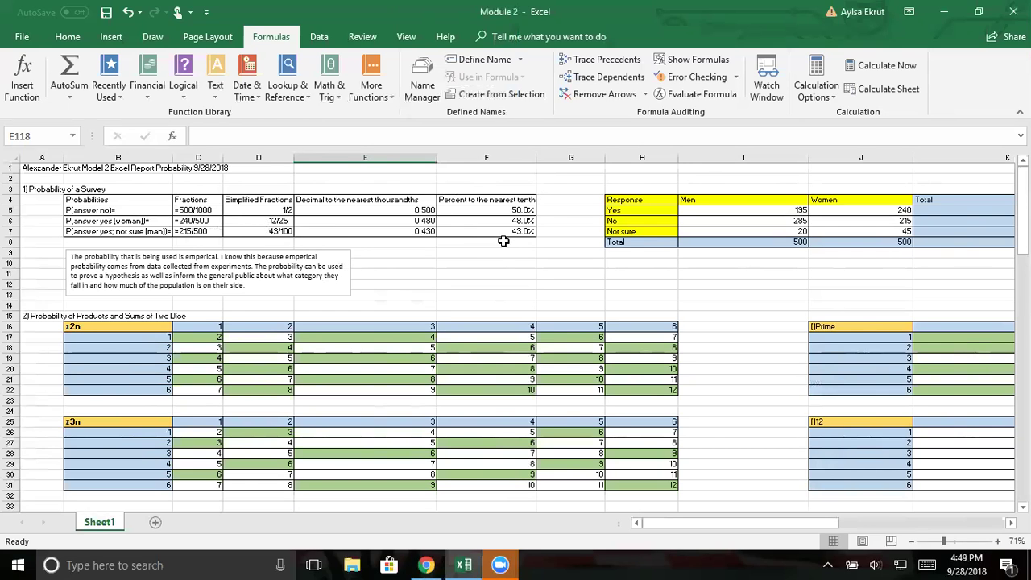
Step: Compare the survey probabilities in section 1 with the response totals for men and women
scroll(483, 240, "right", 3)
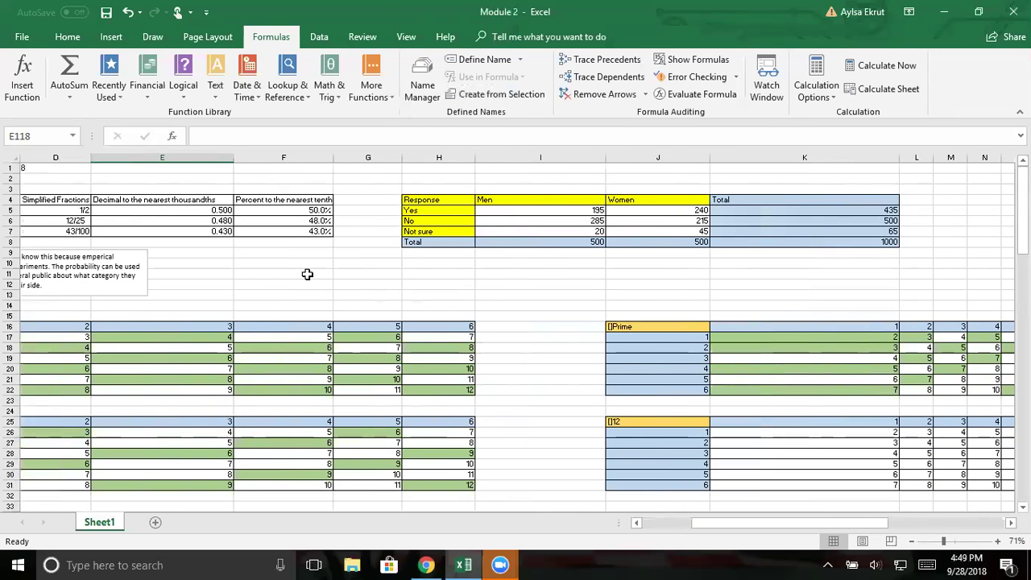
scroll(281, 321, "left", 3)
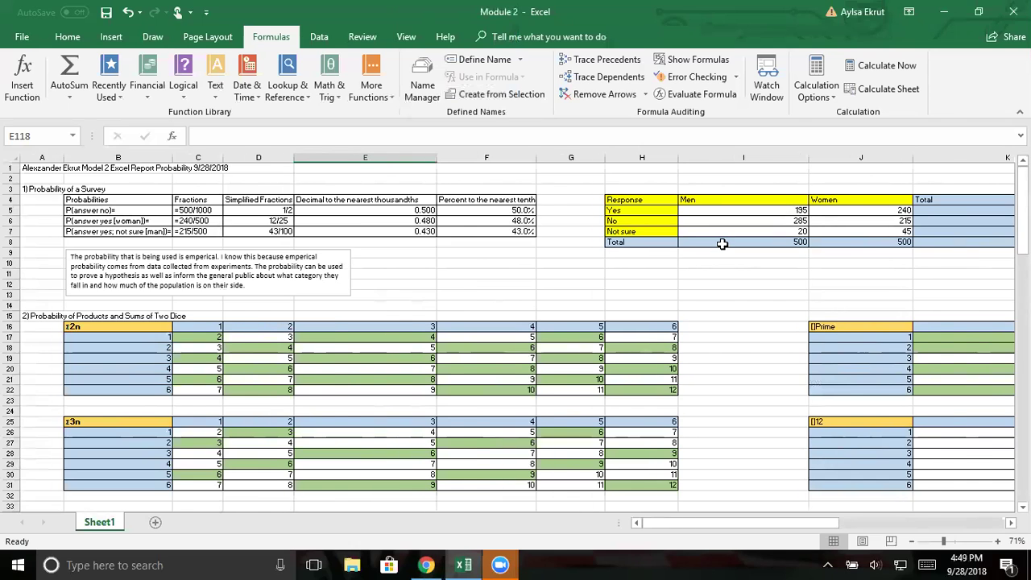
scroll(721, 242, "right", 4)
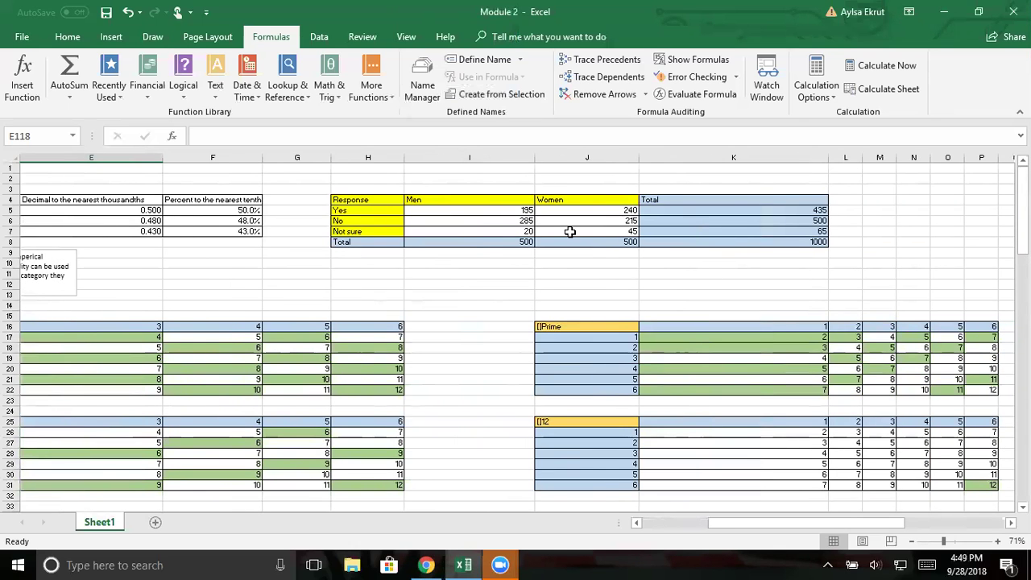
scroll(540, 231, "left", 4)
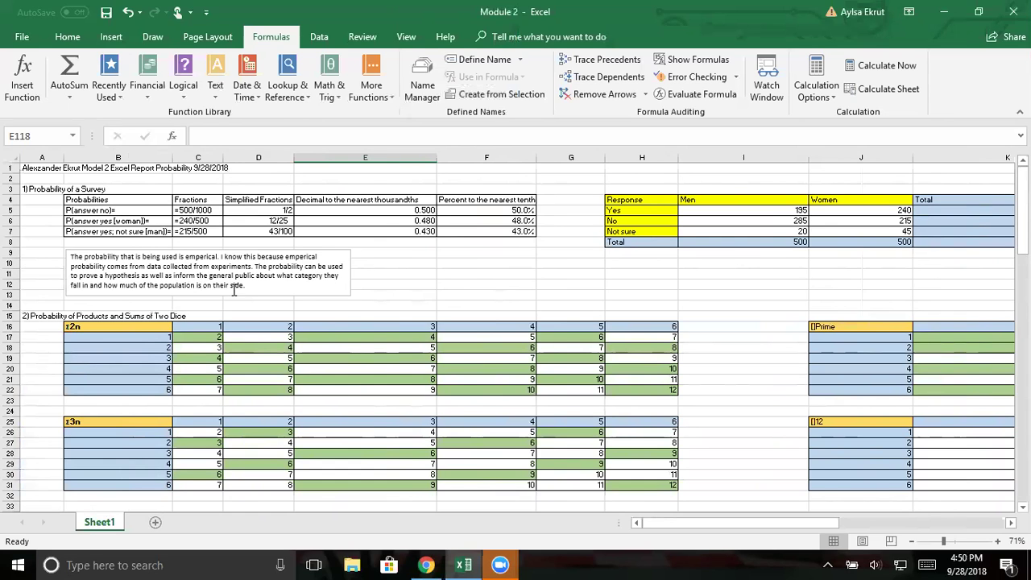
Step: Bold the []Prime and []12 headings of the two dice tables in section 2
scroll(306, 285, "down", 1)
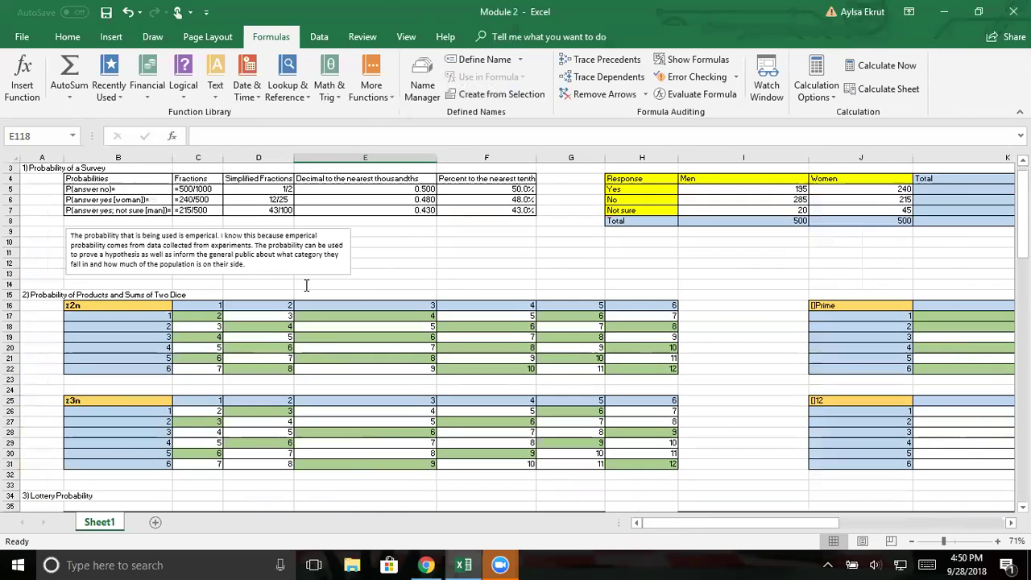
scroll(306, 285, "down", 2)
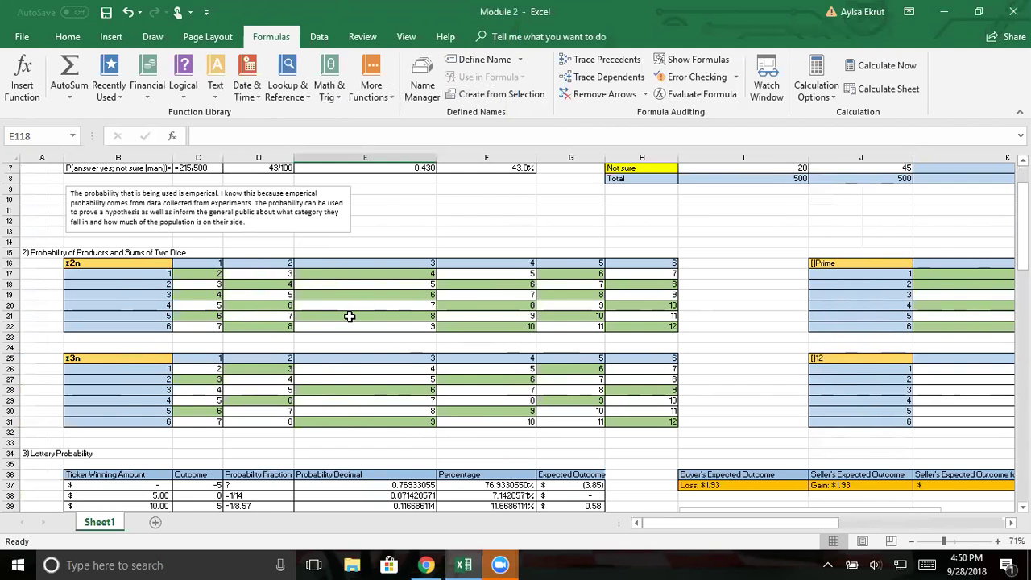
scroll(348, 316, "right", 2)
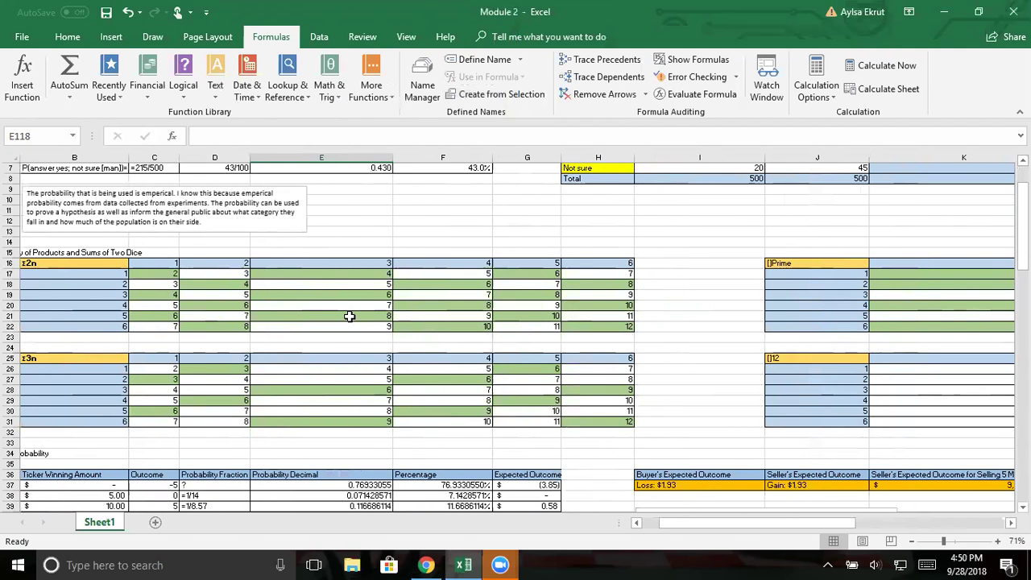
left_click(793, 263)
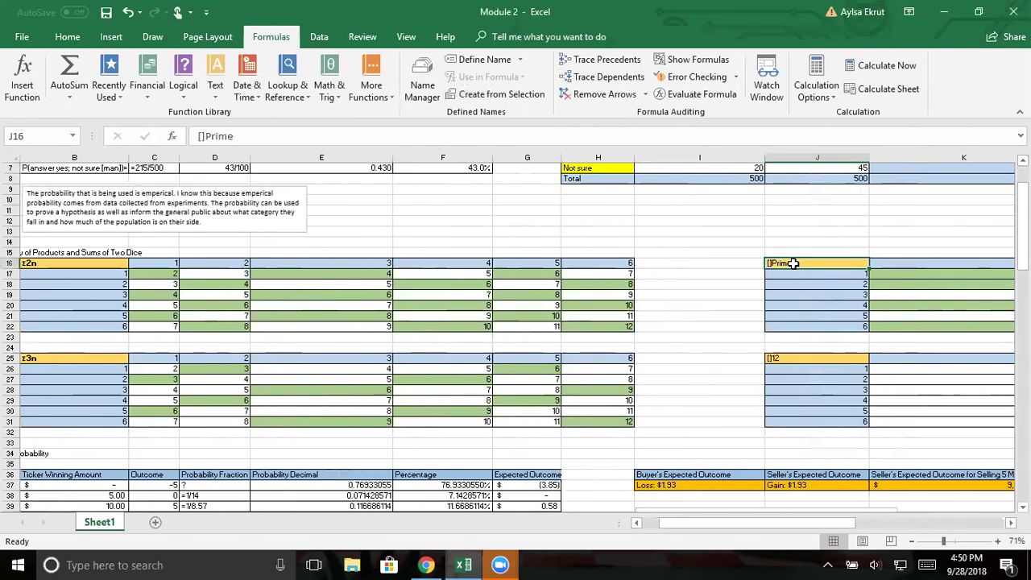
left_click(69, 36)
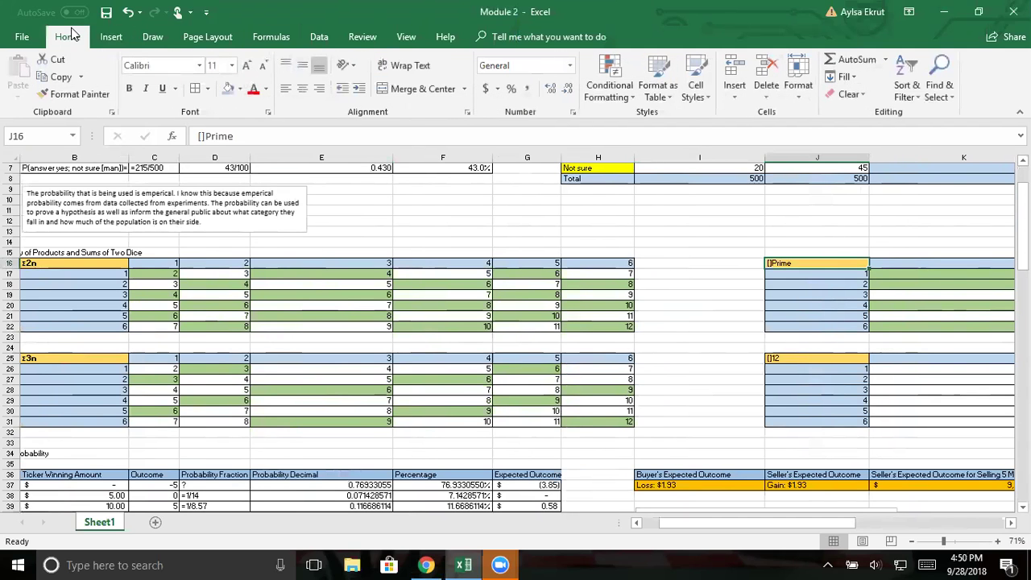
left_click(129, 88)
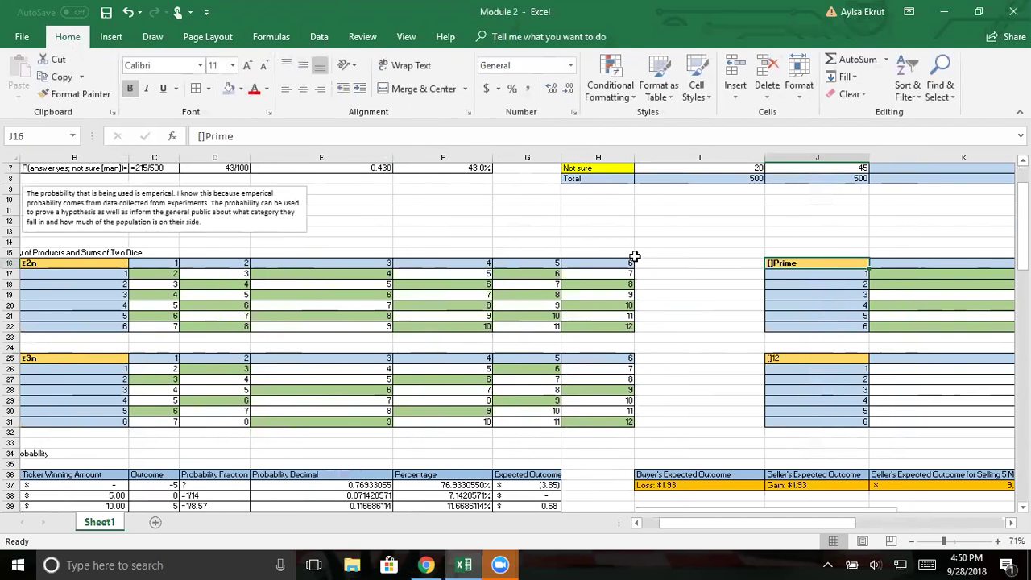
left_click(785, 358)
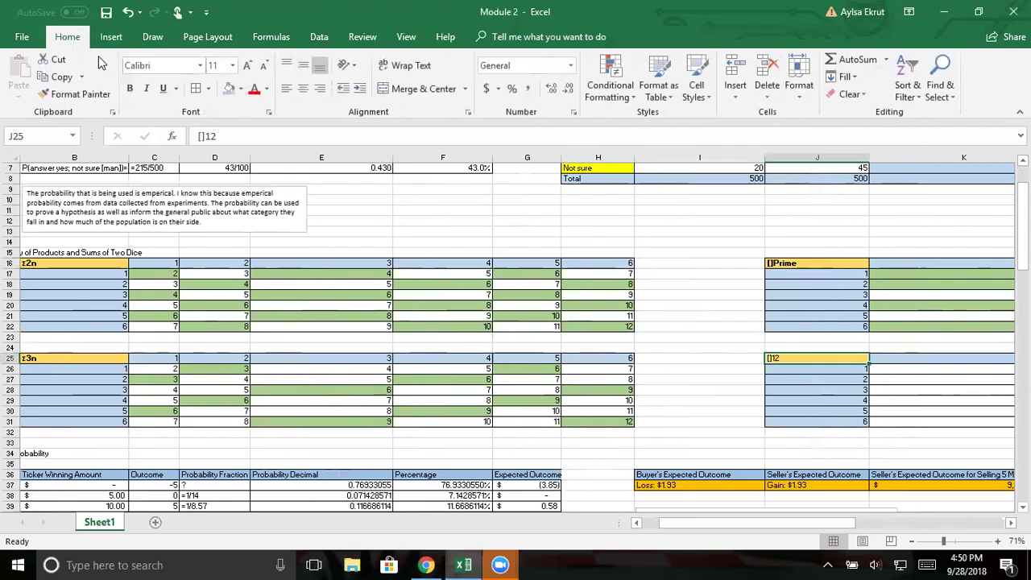
left_click(129, 87)
Step: Review the highlighted dice tables in section 2 alongside the event probability table and its written explanation
scroll(587, 306, "right", 3)
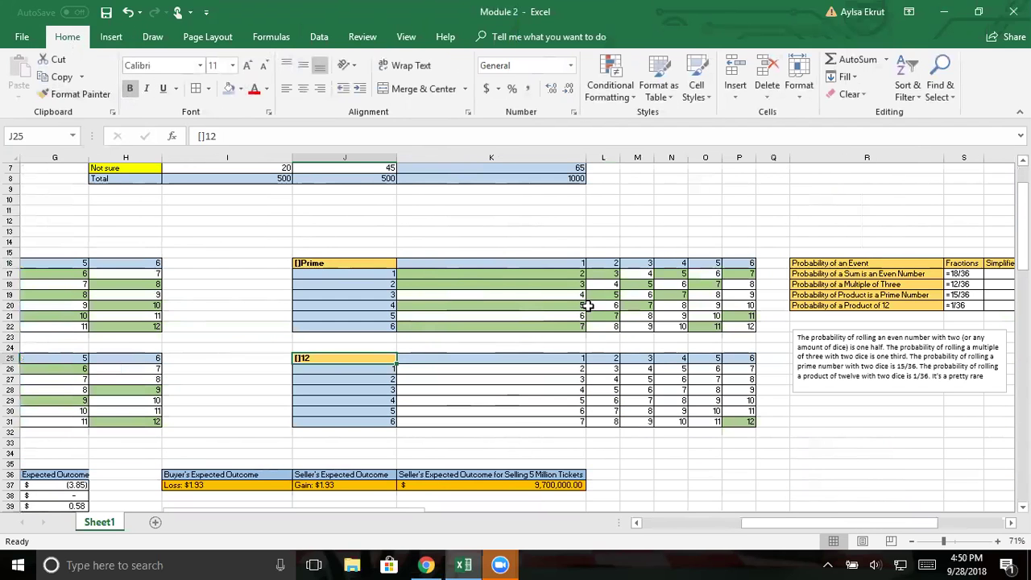
scroll(432, 369, "left", 1)
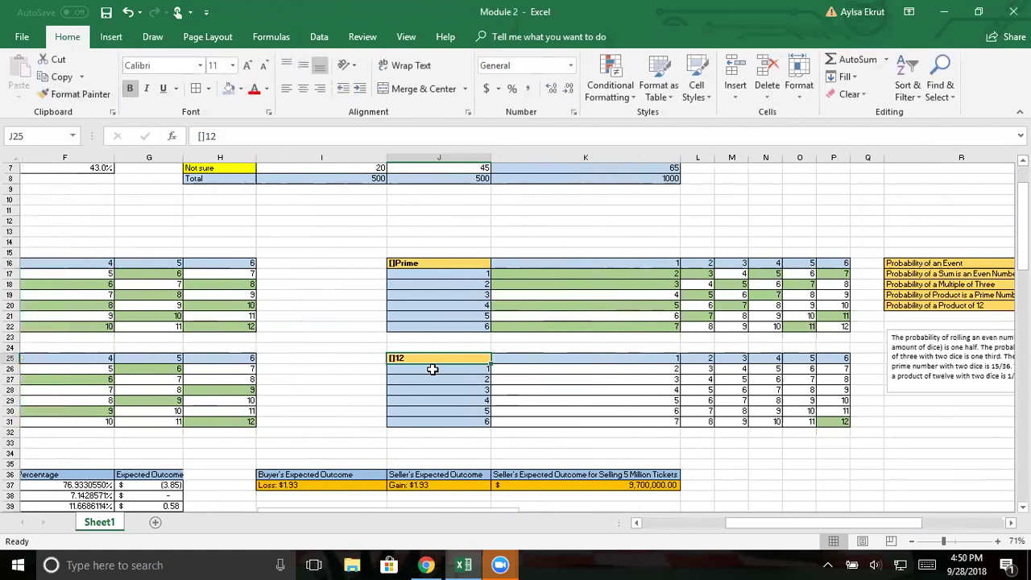
scroll(194, 357, "left", 3)
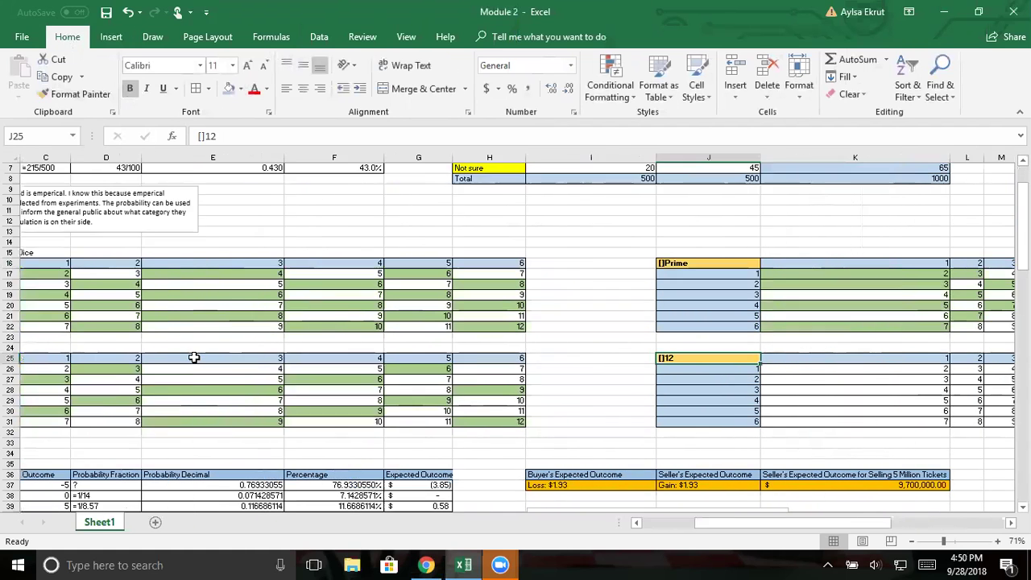
scroll(194, 358, "left", 2)
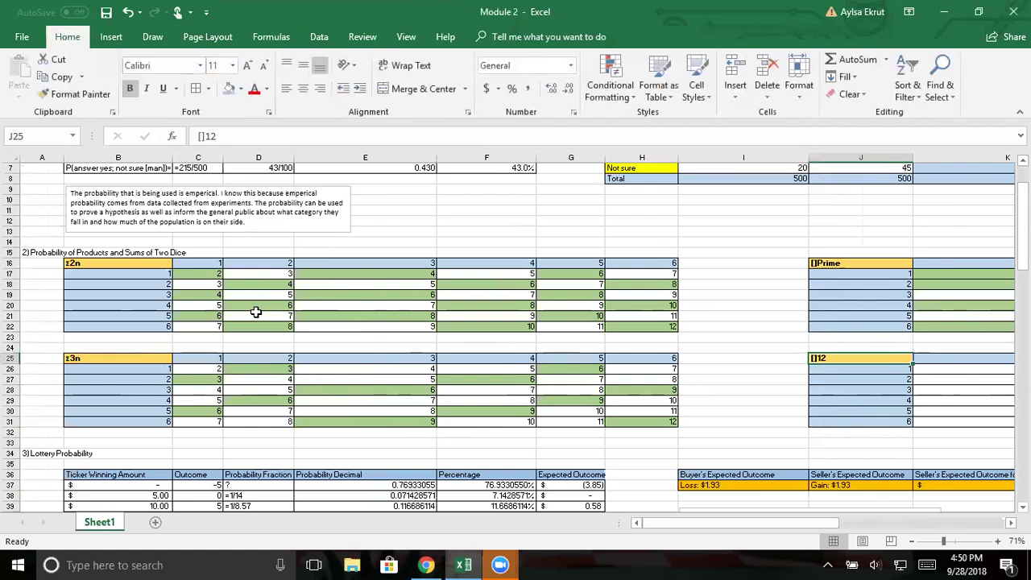
scroll(255, 311, "right", 8)
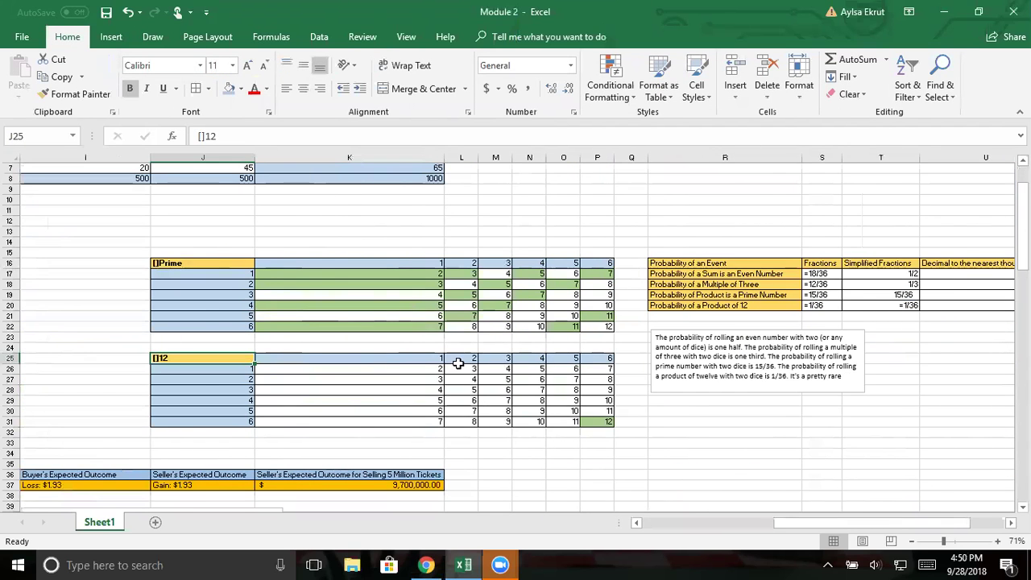
scroll(458, 363, "right", 3)
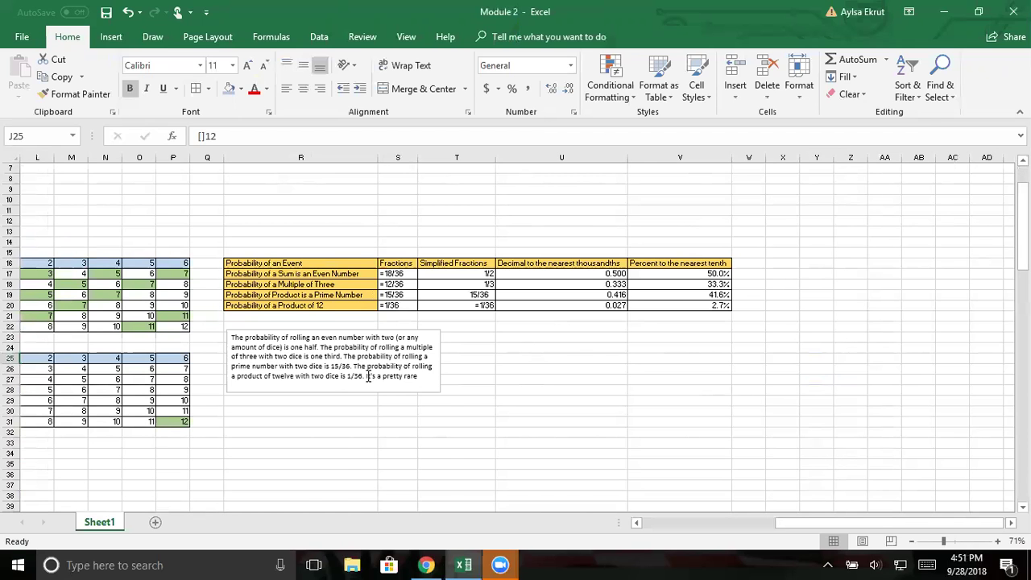
scroll(248, 357, "left", 3)
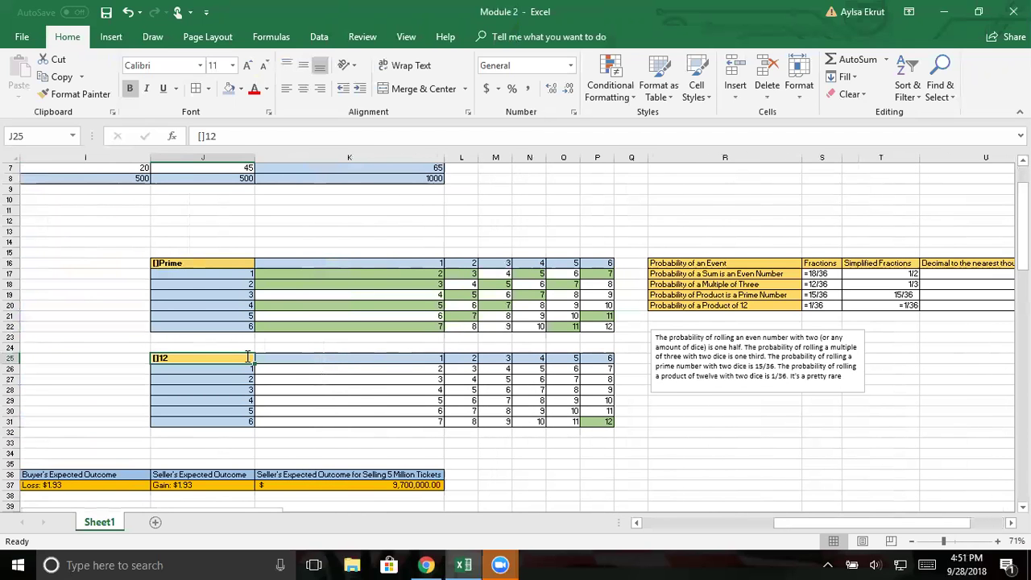
scroll(248, 357, "left", 4)
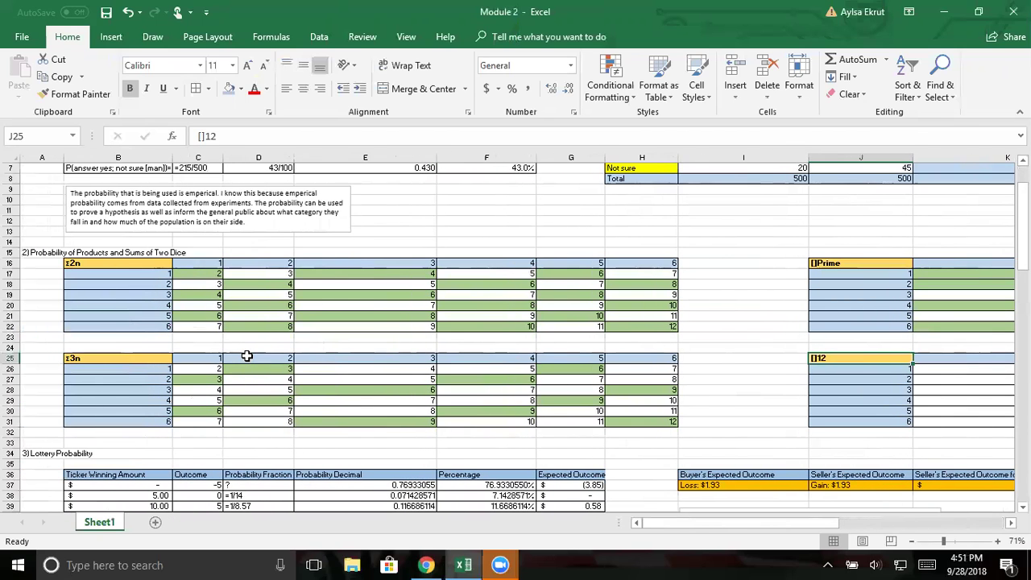
Step: Examine the lottery probabilities in section 3, the expected outcomes for buyer and seller, and the scratch ticket note
scroll(247, 355, "down", 1)
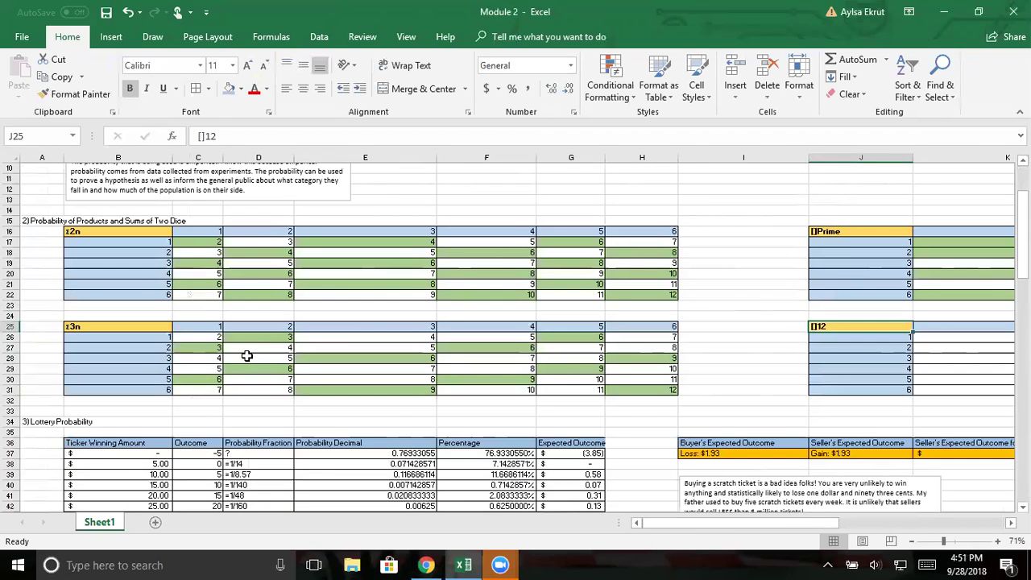
scroll(247, 355, "down", 4)
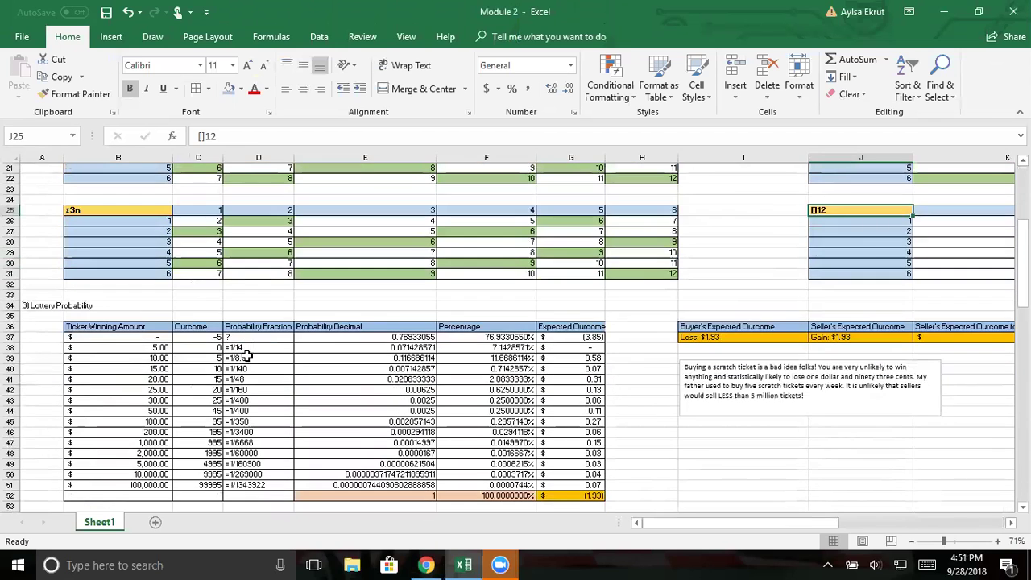
left_click_drag(247, 356, 250, 326)
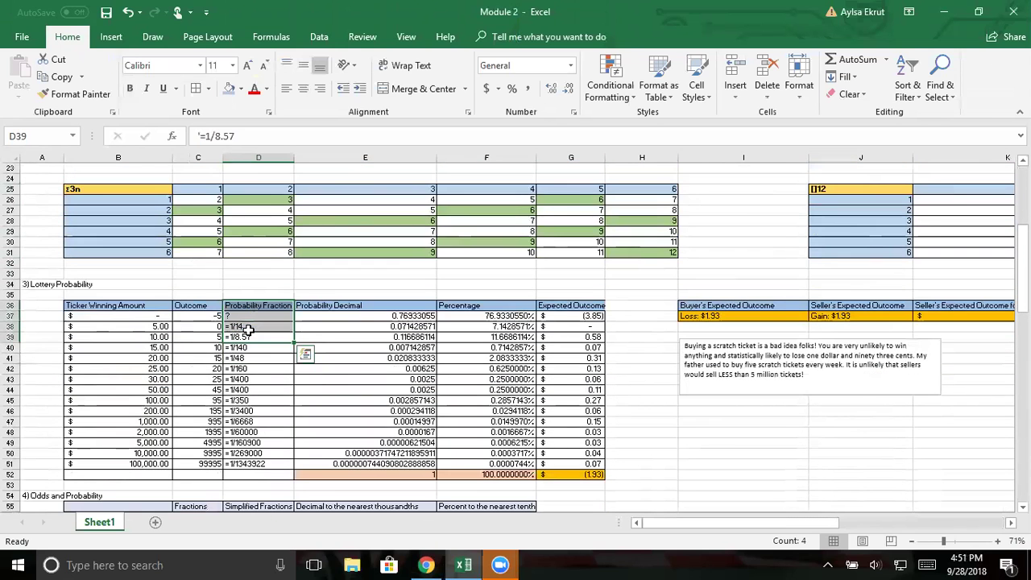
scroll(304, 273, "down", 1)
left_click(304, 273)
scroll(305, 273, "down", 1)
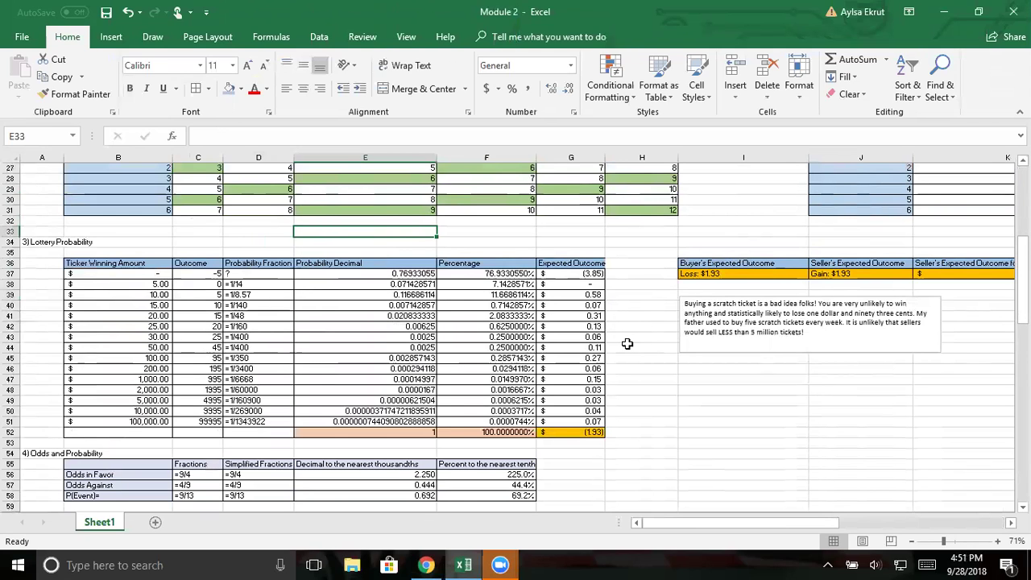
scroll(627, 344, "down", 1)
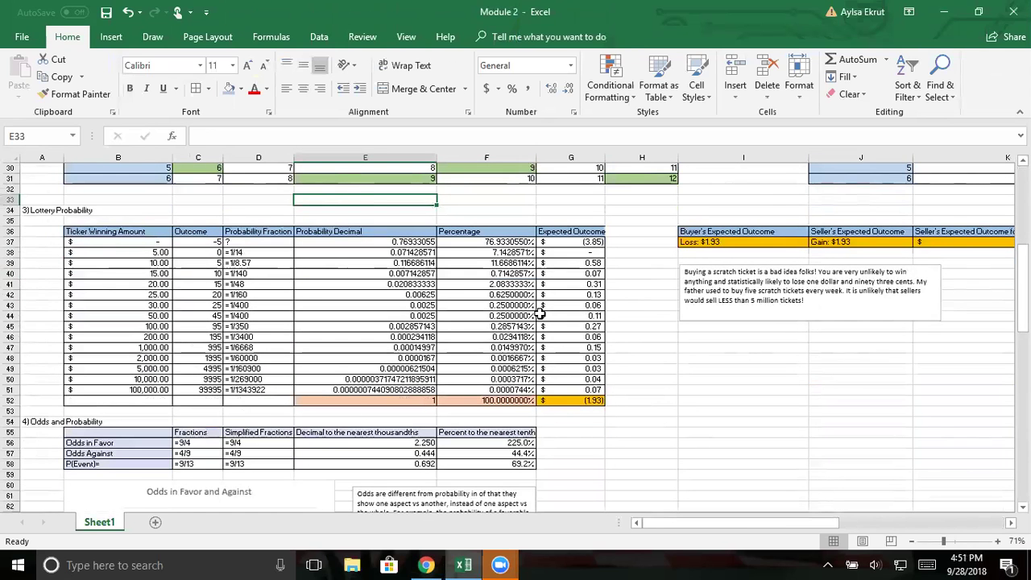
scroll(707, 368, "right", 4)
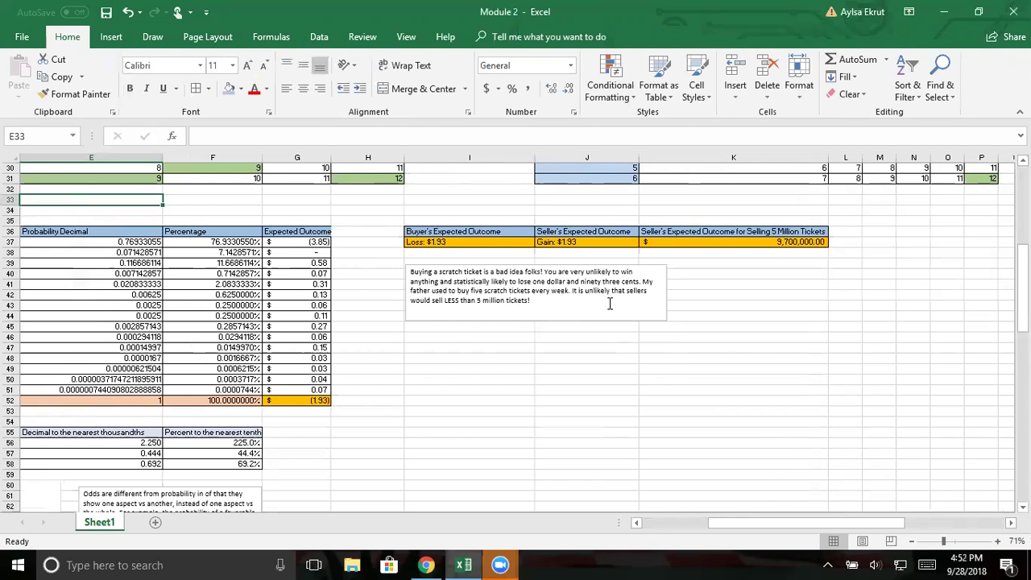
scroll(376, 354, "left", 2)
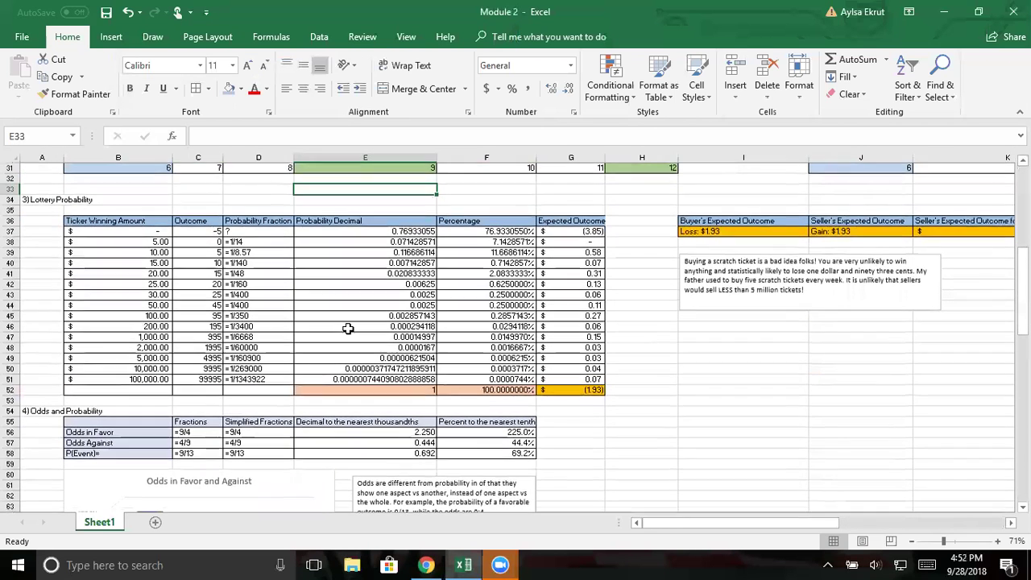
Step: Review the odds in favor, odds against and event probability in section 4
scroll(348, 328, "down", 3)
scroll(348, 329, "down", 1)
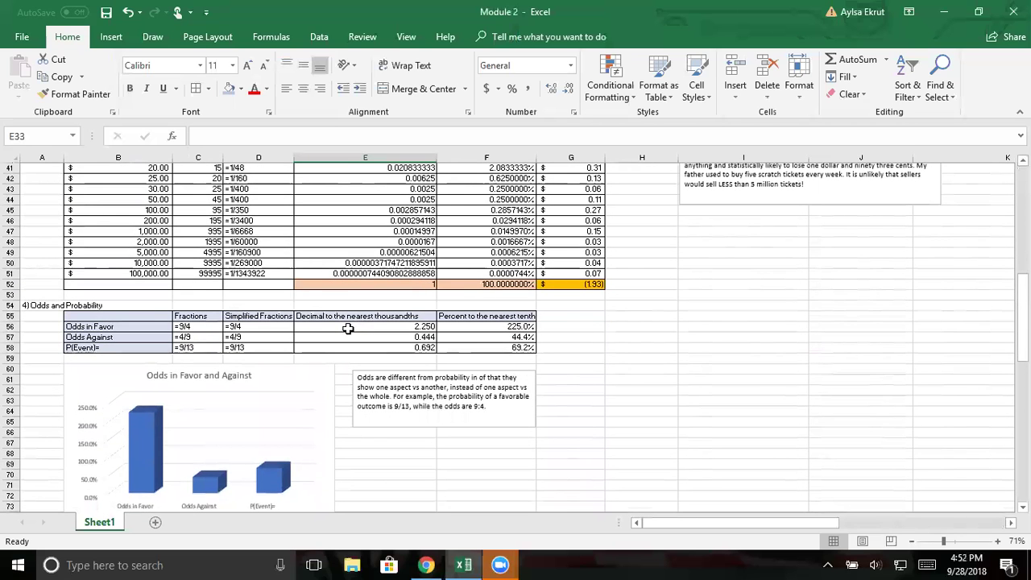
scroll(348, 328, "down", 2)
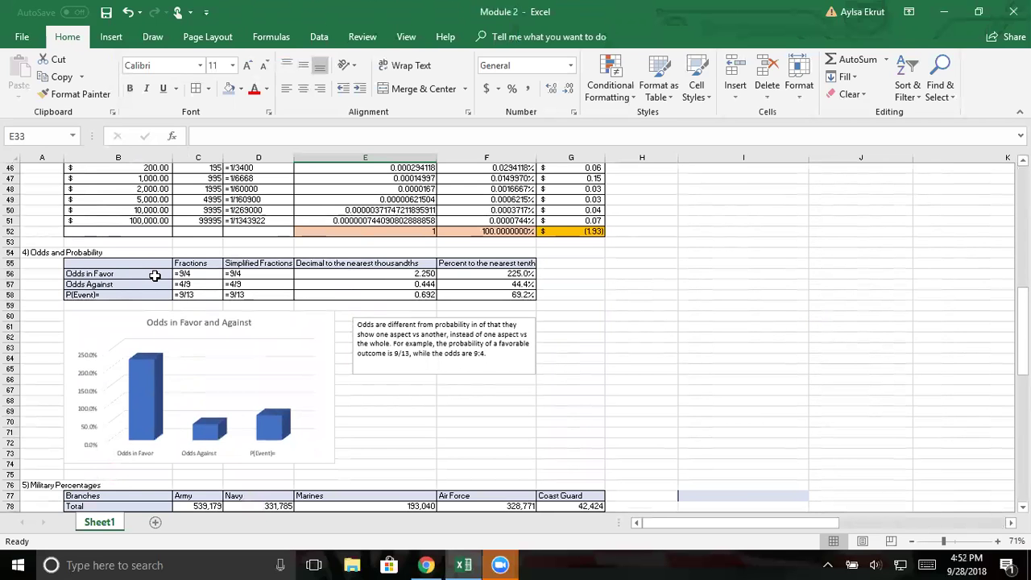
scroll(154, 275, "down", 1)
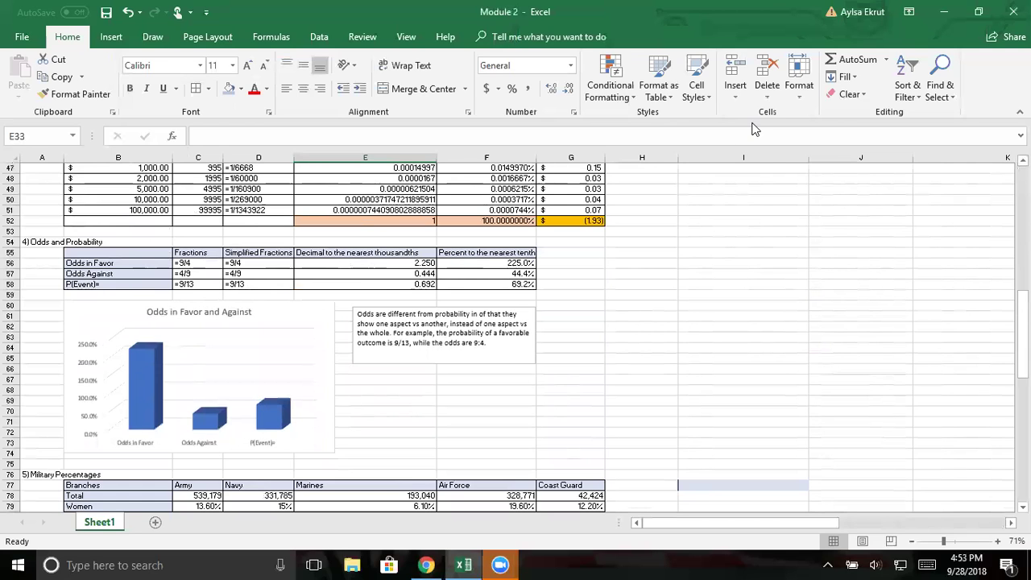
Step: Show the worksheet's formulas to check the odds calculations, and return to the calculated results
left_click(251, 39)
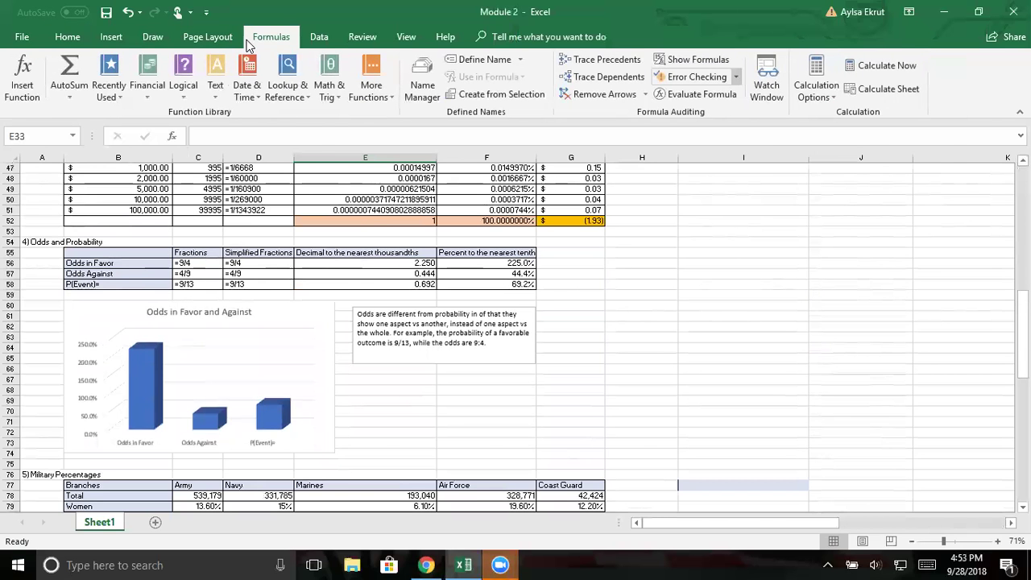
key("ctrl+grave")
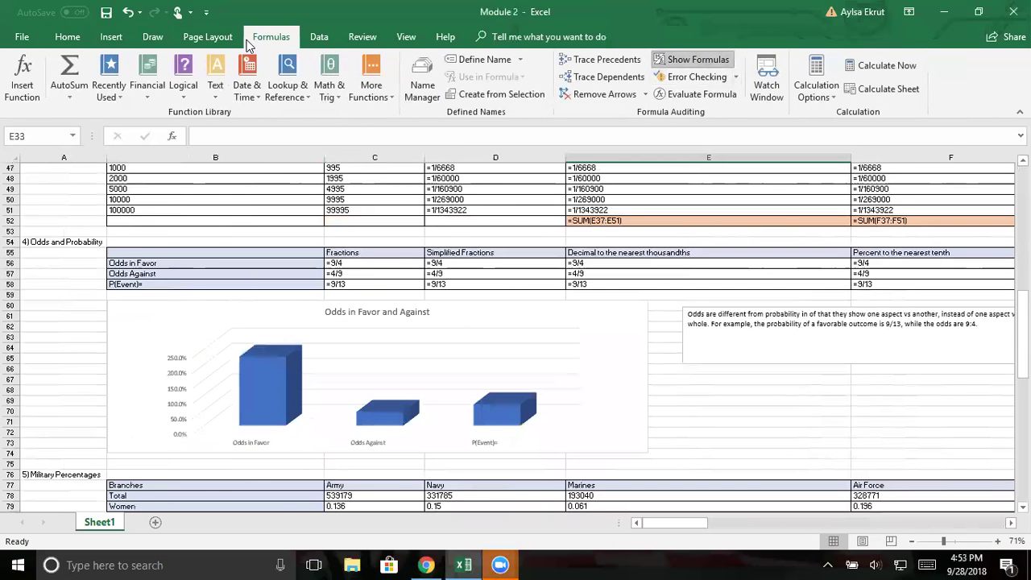
left_click(691, 59)
key("ctrl+grave")
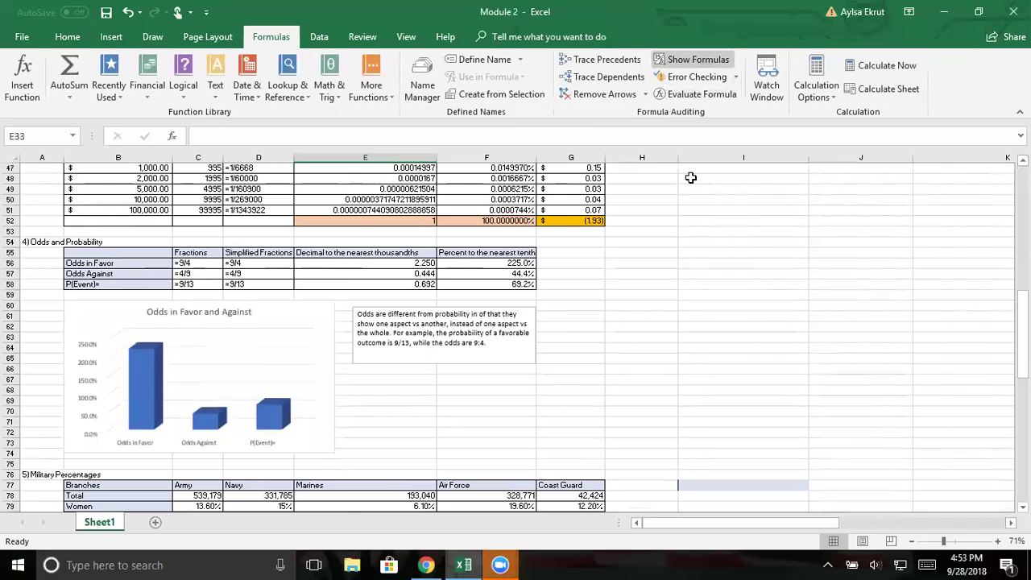
scroll(603, 270, "right", 5)
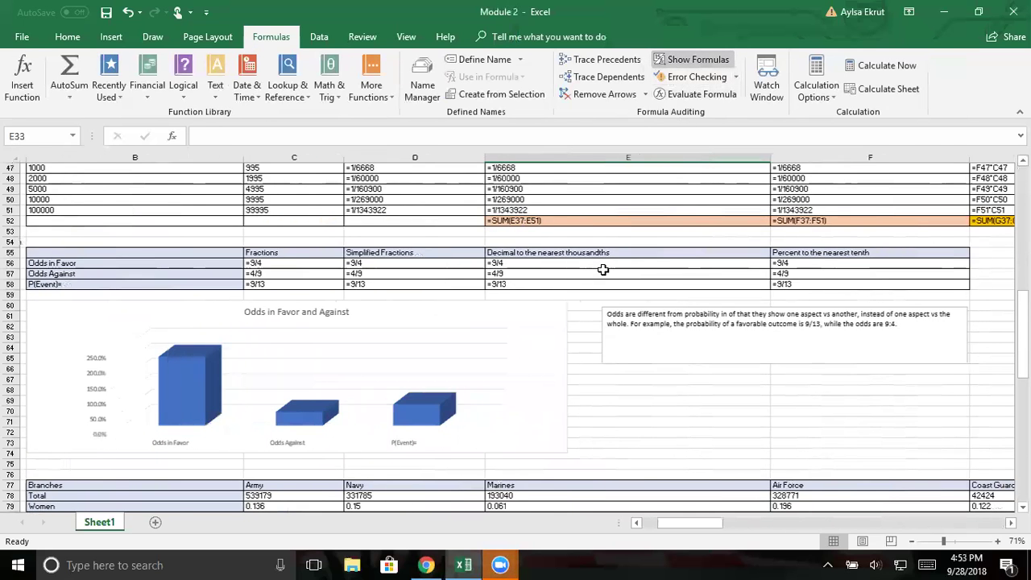
scroll(602, 269, "left", 5)
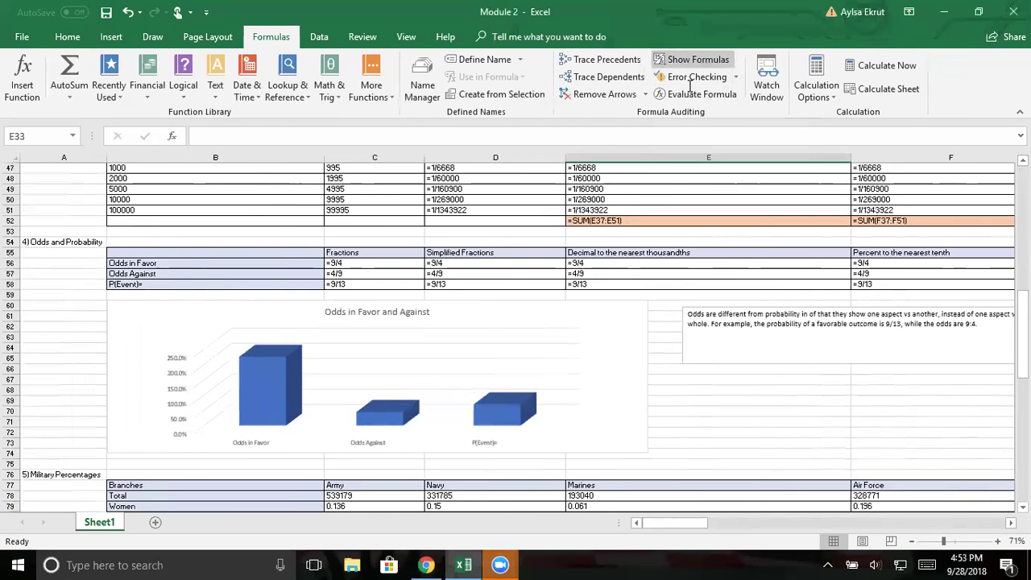
left_click(692, 60)
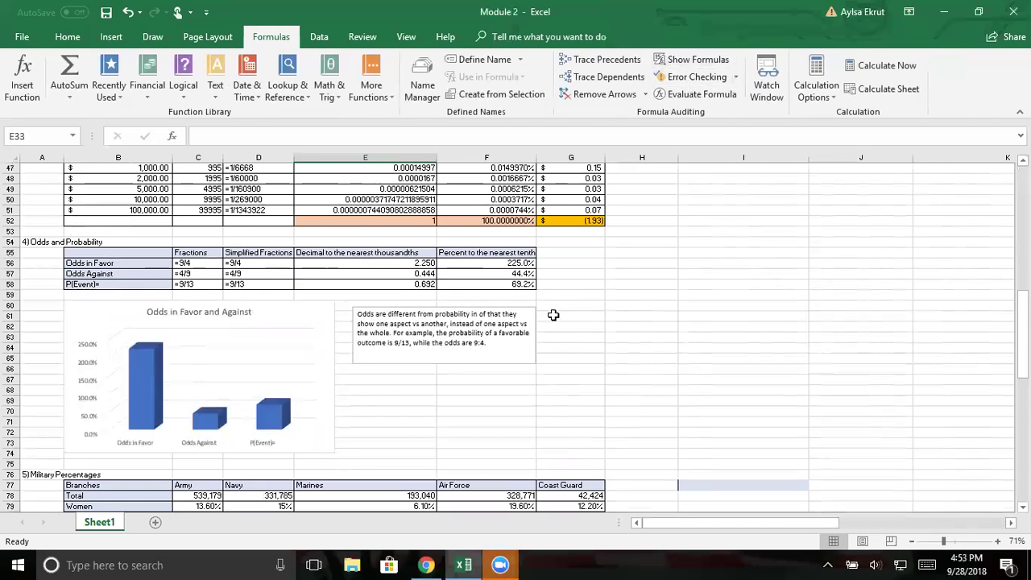
Step: Examine the Odds in Favor and Against chart with its note, and the military percentages, chart and probabilities in section 5
scroll(273, 423, "down", 2)
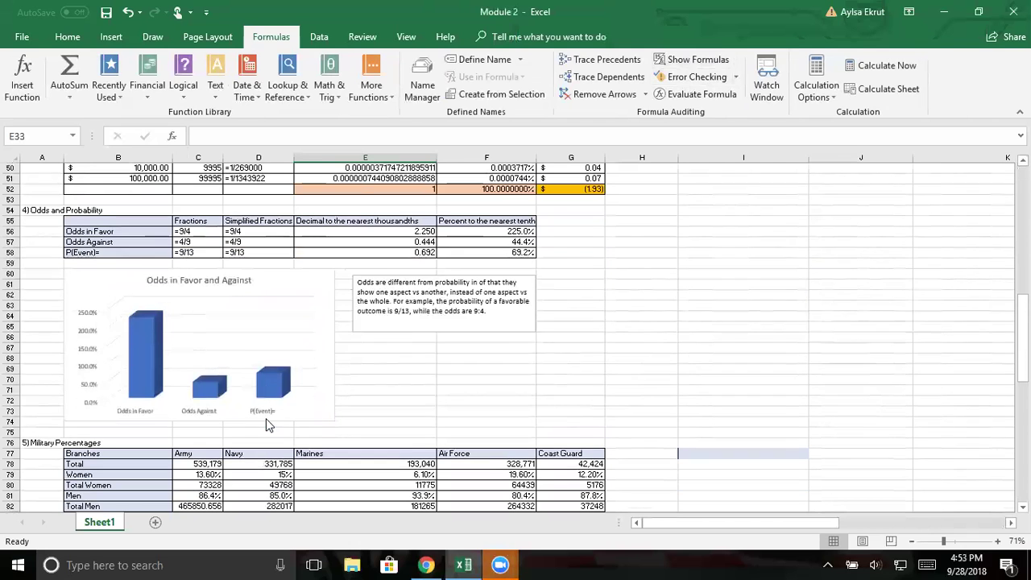
mouse_move(147, 349)
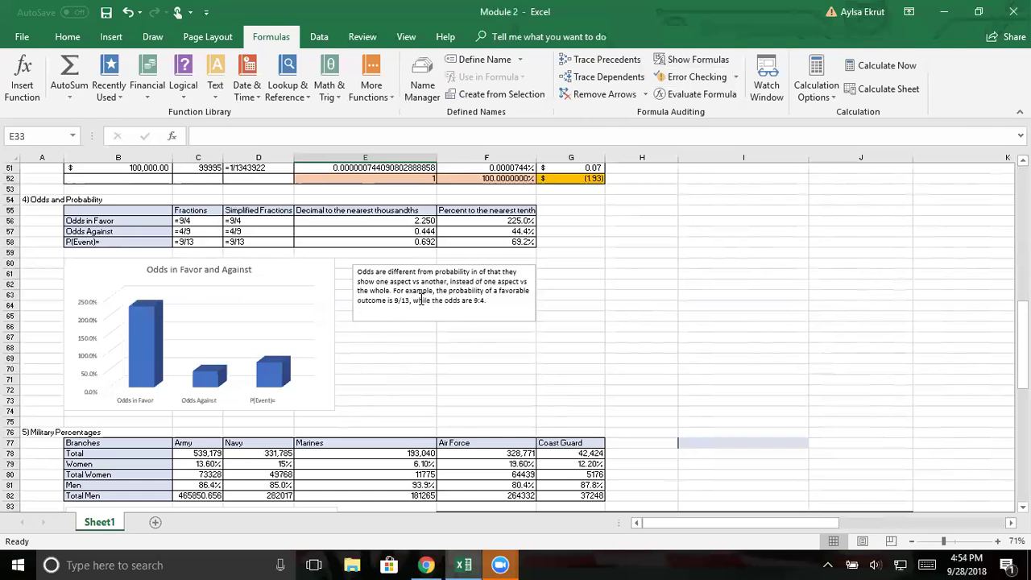
scroll(406, 346, "down", 2)
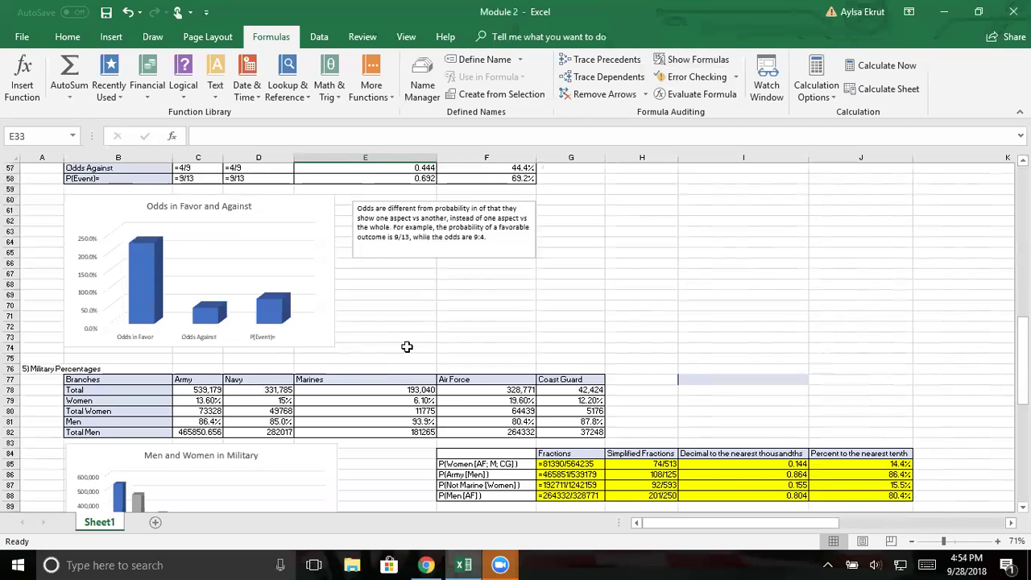
scroll(407, 346, "down", 1)
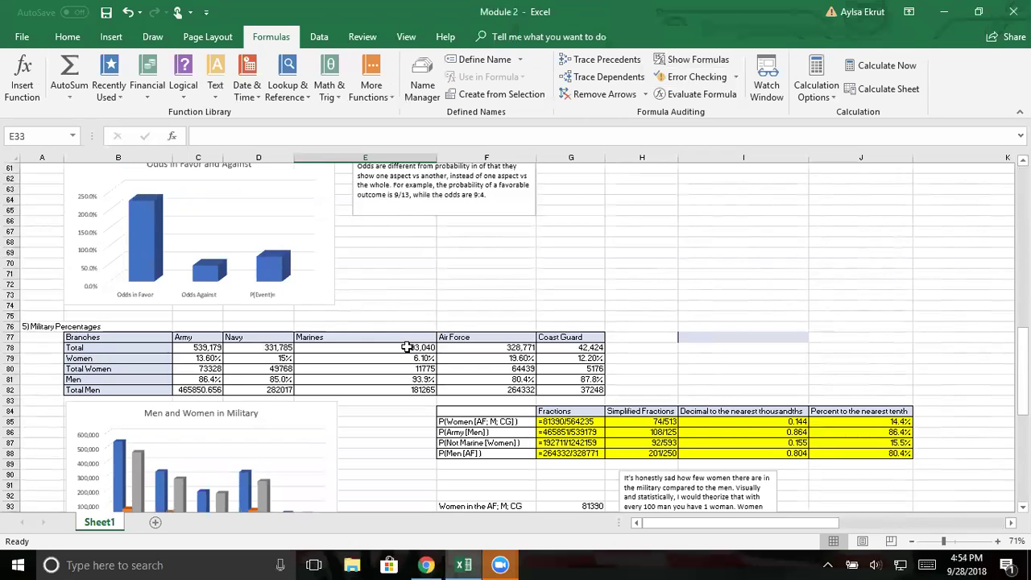
scroll(407, 346, "down", 4)
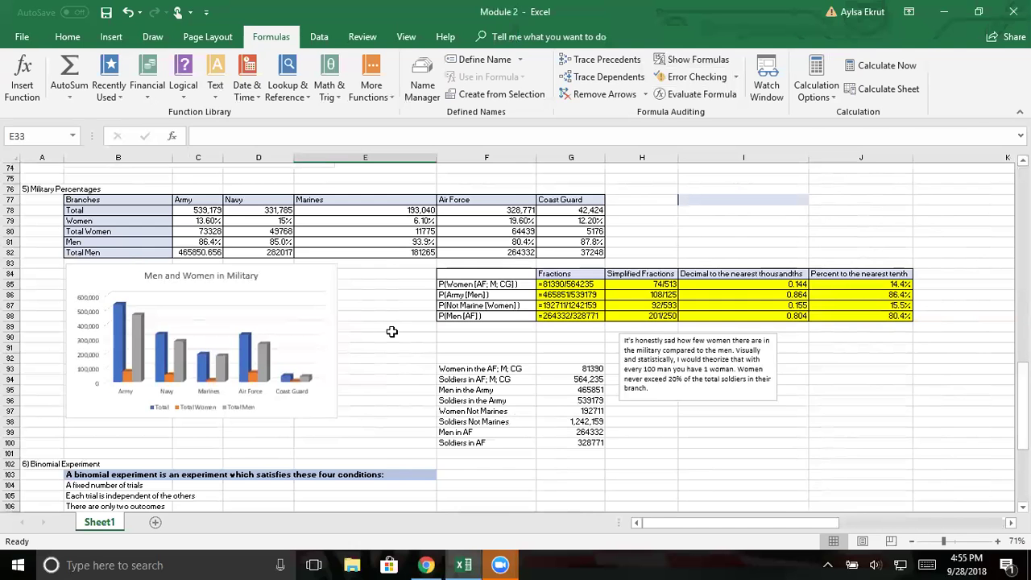
scroll(391, 330, "down", 2)
Step: Review the binomial experiment's conditions, variables and results in section 6, and show the formulas behind its calculations
scroll(391, 331, "down", 2)
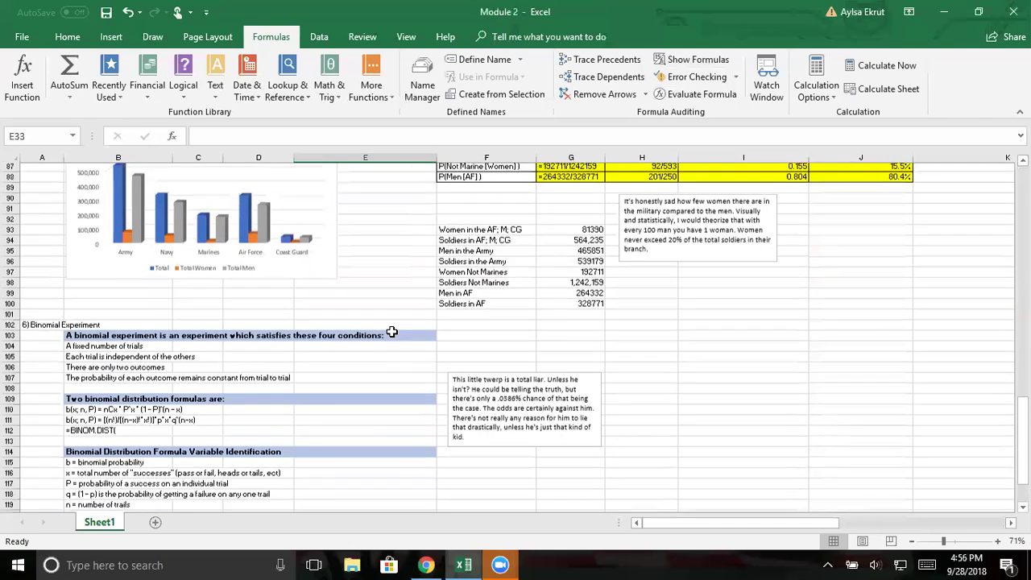
scroll(392, 331, "down", 4)
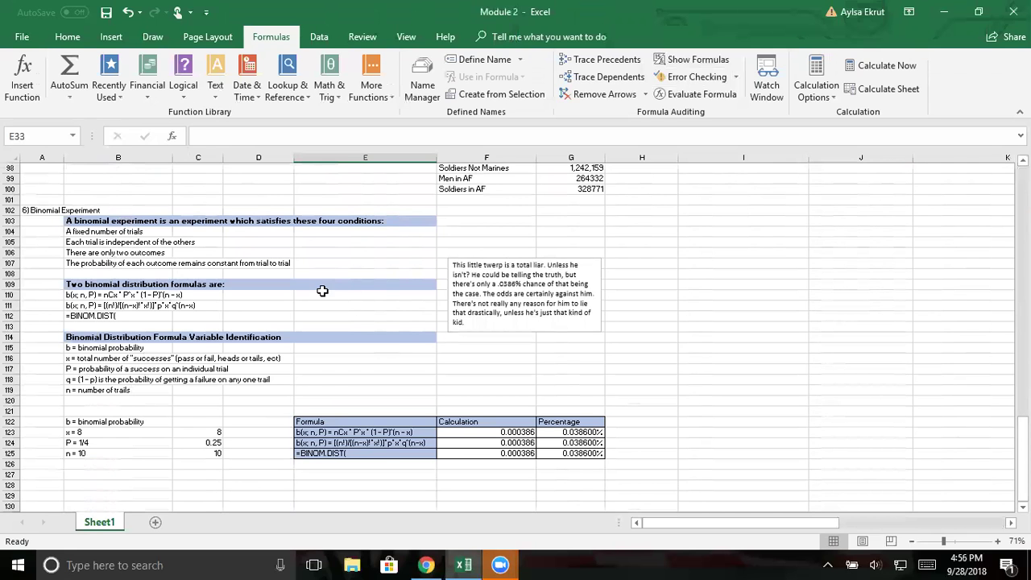
scroll(351, 330, "right", 1)
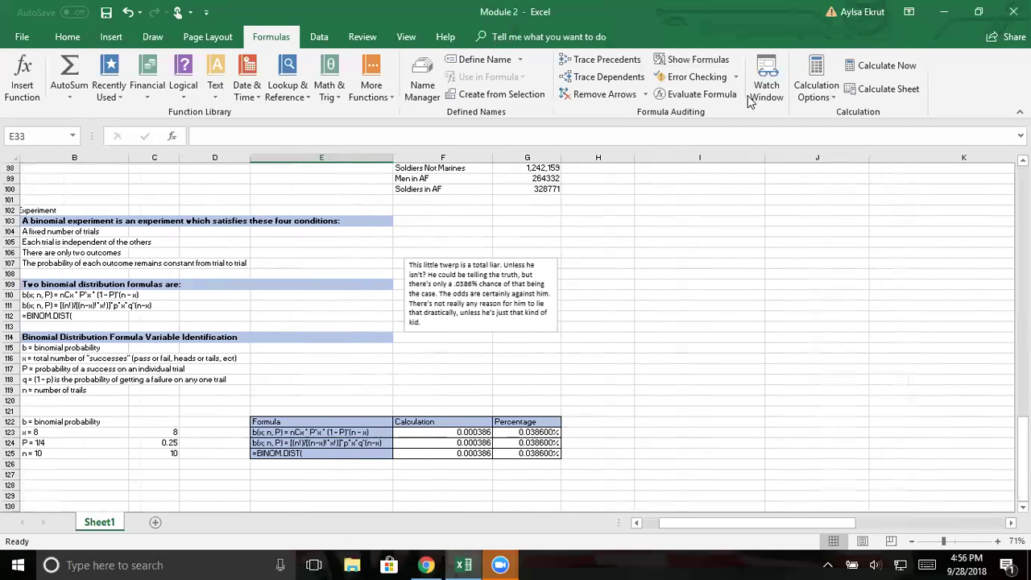
left_click(709, 61)
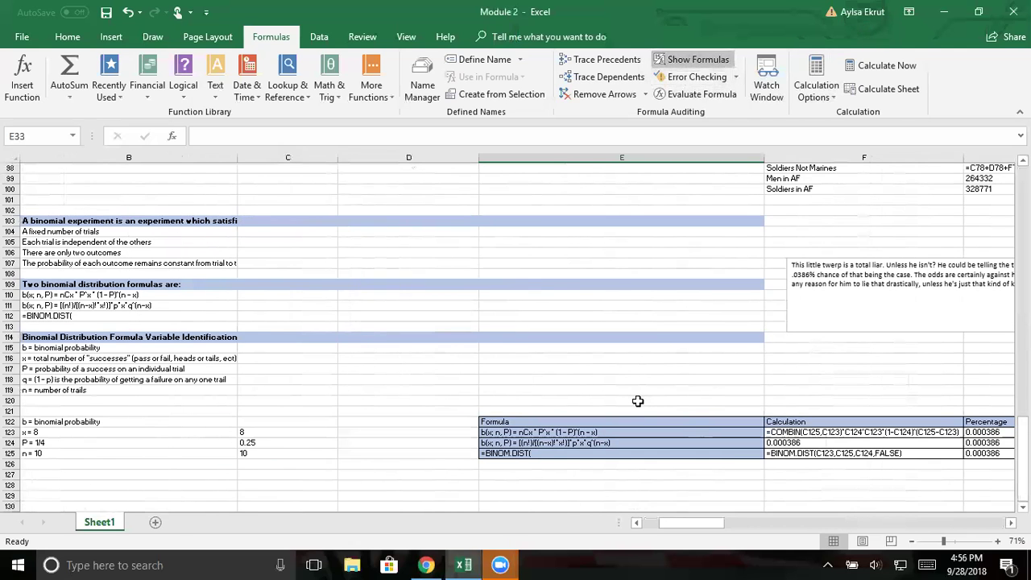